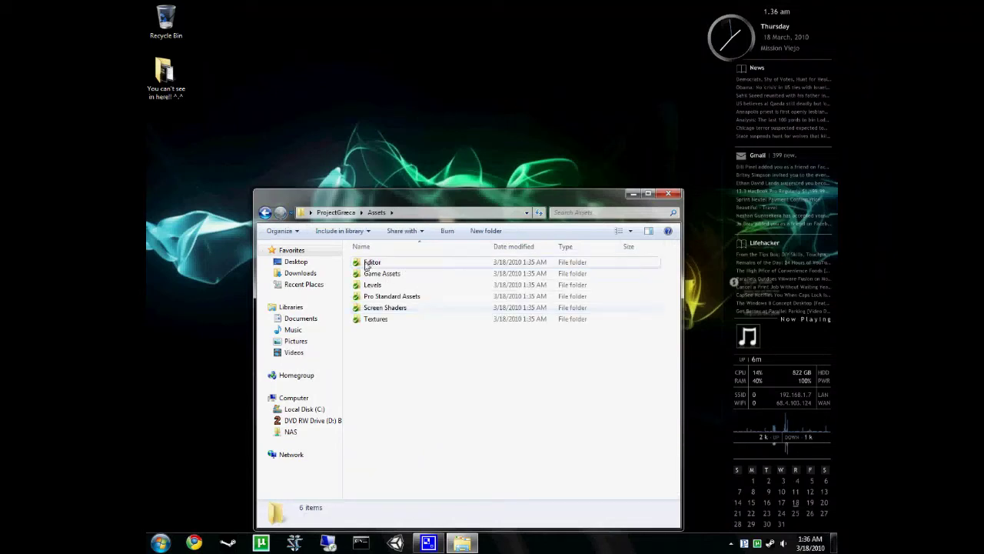
# - Look through the Screen Shaders and Pro Standard Assets folders inside ProjectGræca's Assets, returning to the project root
pyautogui.doubleClick(378, 308)
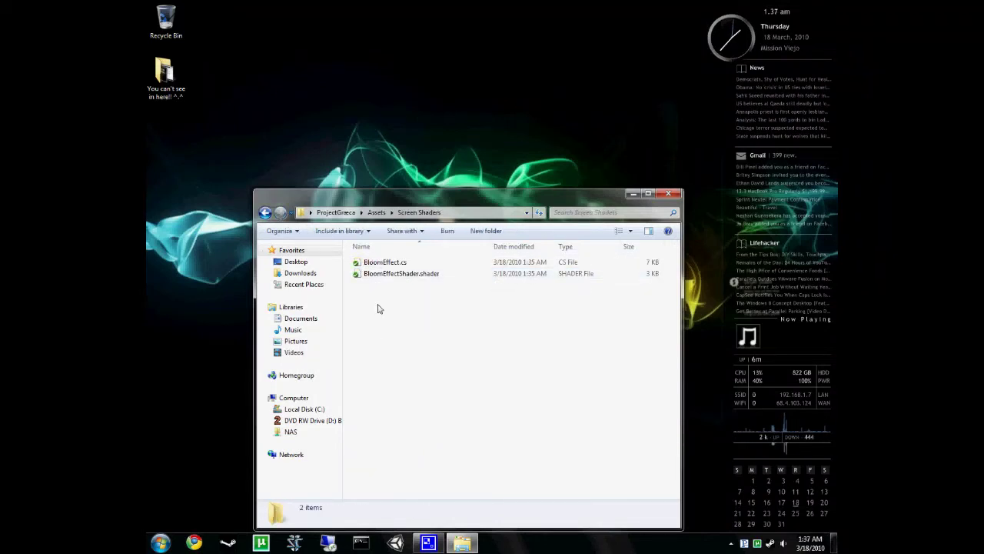
pyautogui.click(266, 213)
pyautogui.doubleClick(405, 297)
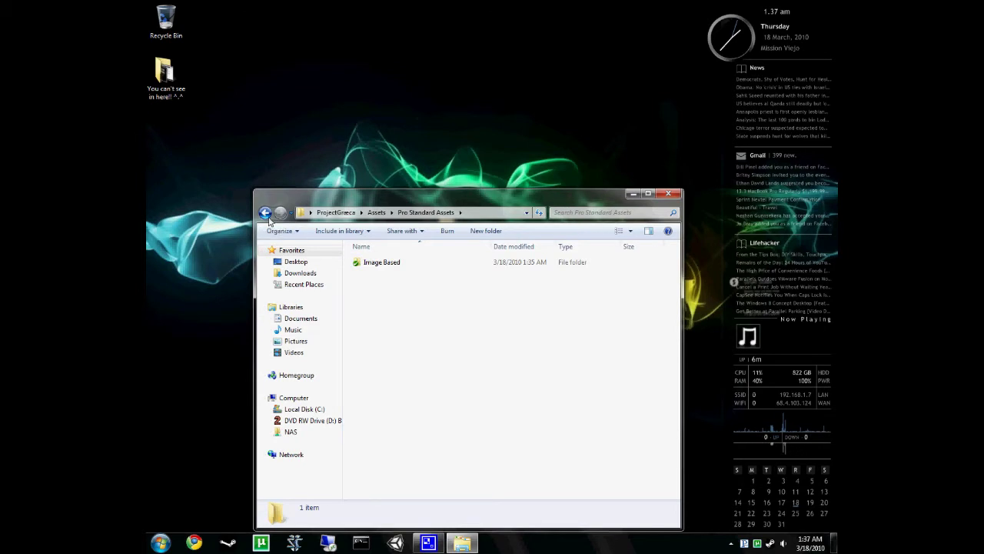
pyautogui.click(266, 213)
pyautogui.click(265, 213)
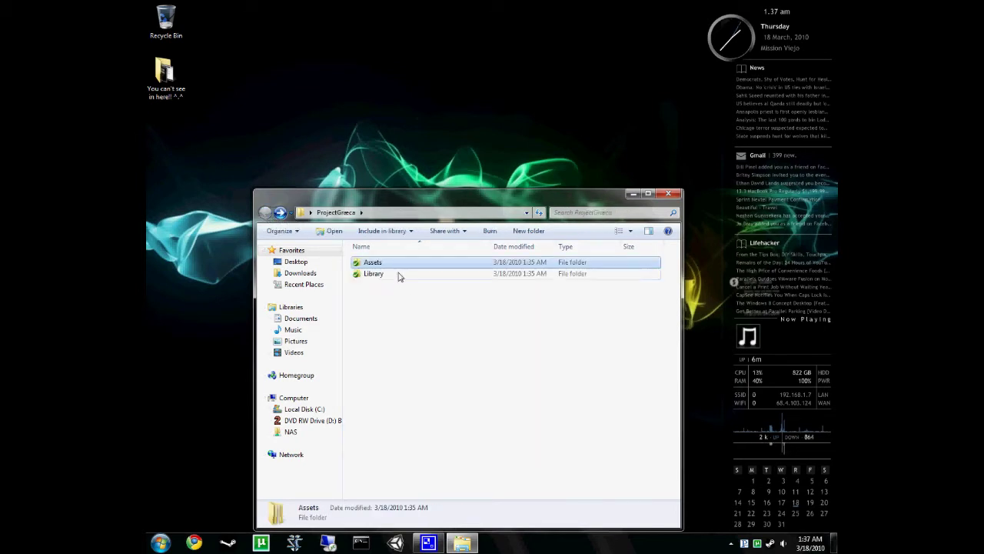
# - Review the files in ProjectGræca's Library folder, return to the project root and close the folder window
pyautogui.doubleClick(398, 275)
pyautogui.scroll(-2, 448, 397)
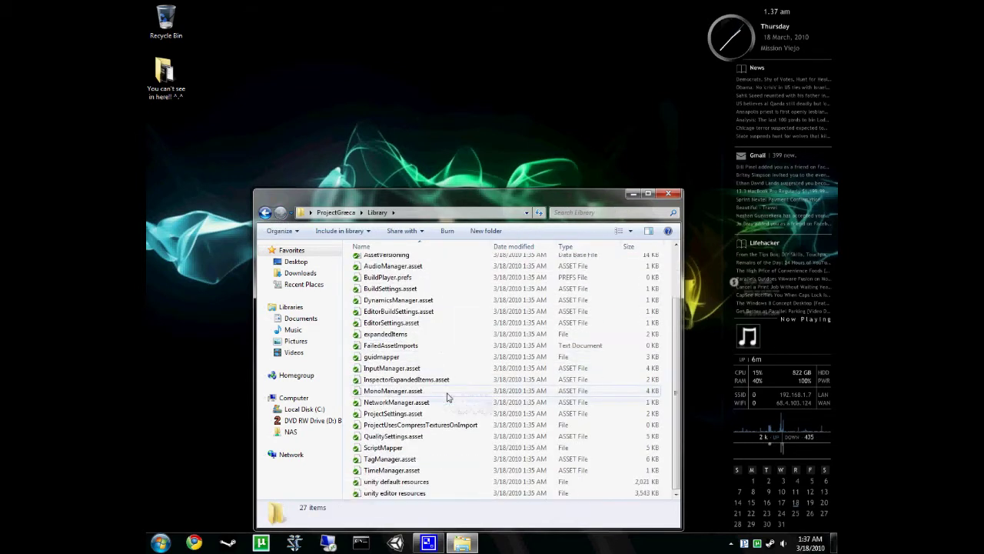
pyautogui.scroll(2, 449, 397)
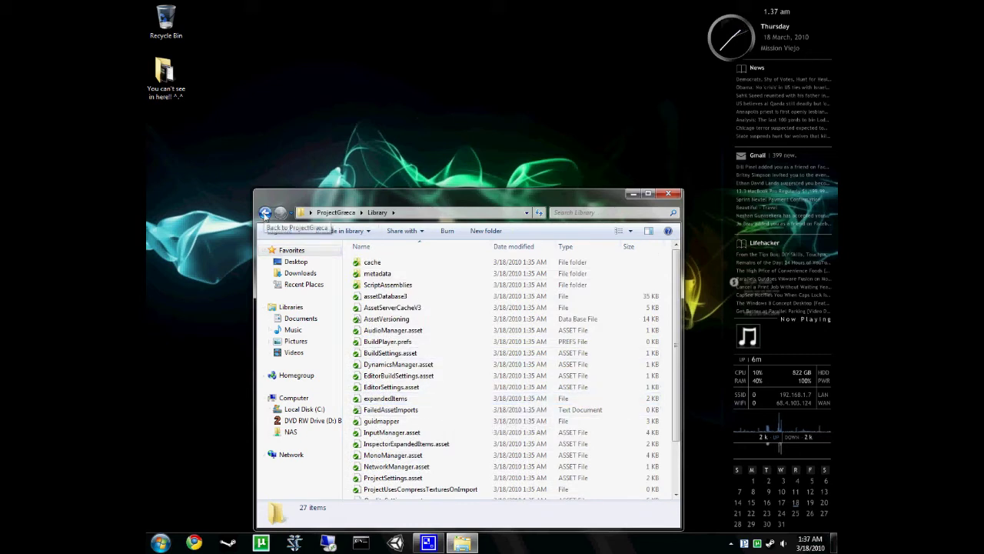
pyautogui.click(264, 214)
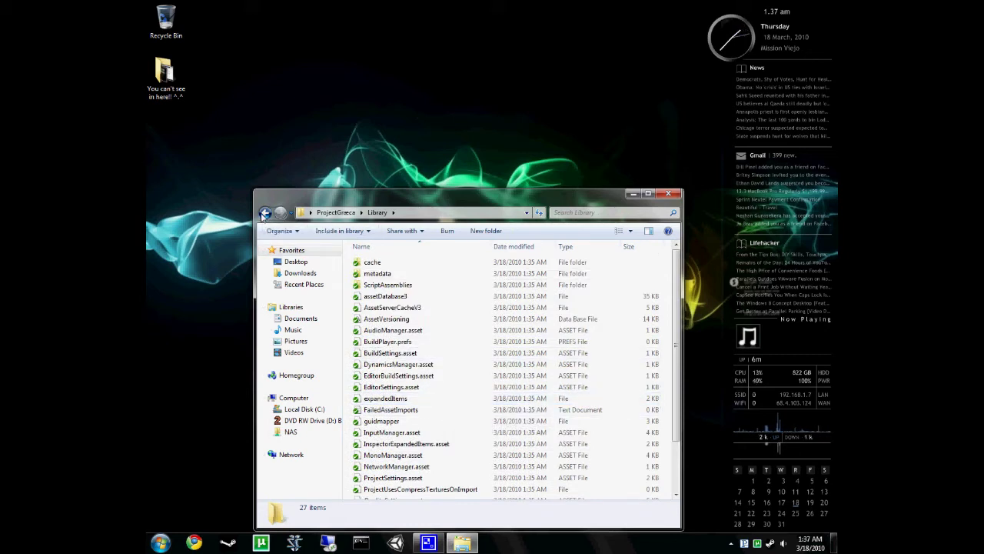
pyautogui.click(265, 214)
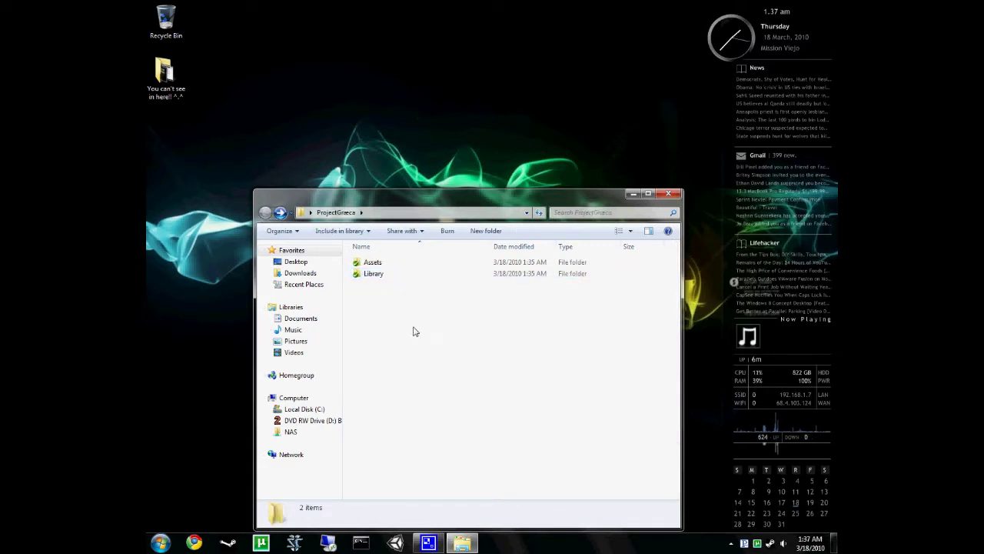
pyautogui.moveTo(415, 333); pyautogui.dragTo(393, 291)
pyautogui.click(668, 193)
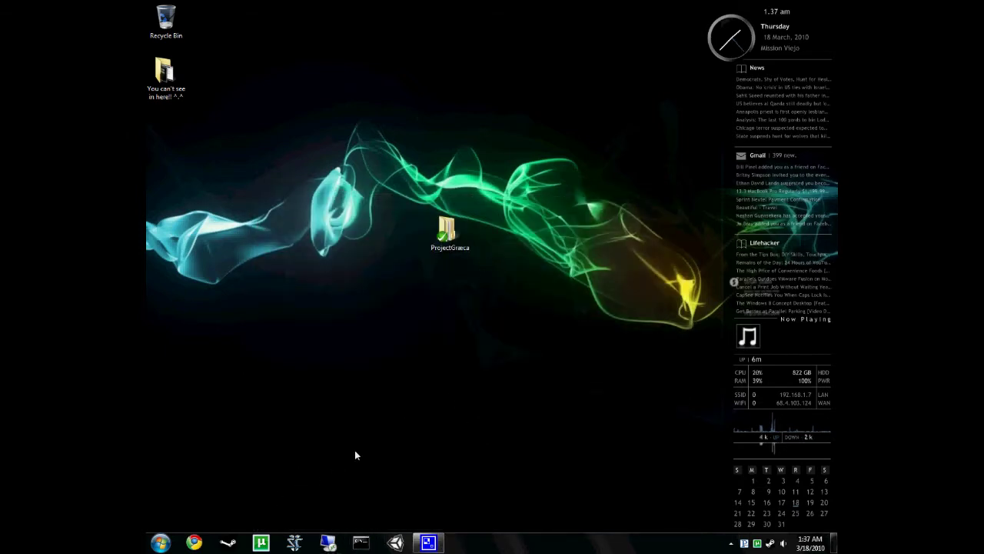
# - Launch Unity, maximize its window and dismiss the welcome screen
pyautogui.click(395, 542)
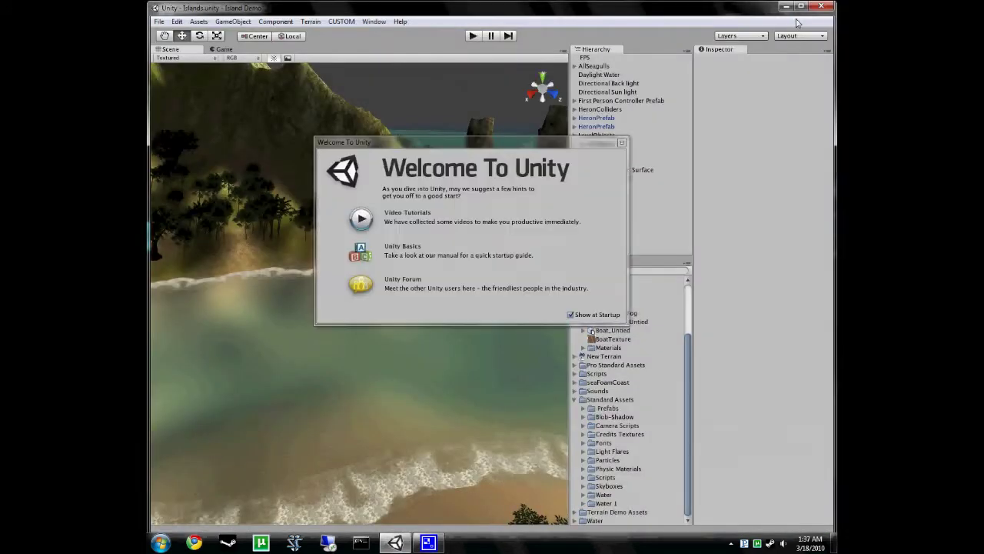
pyautogui.click(801, 6)
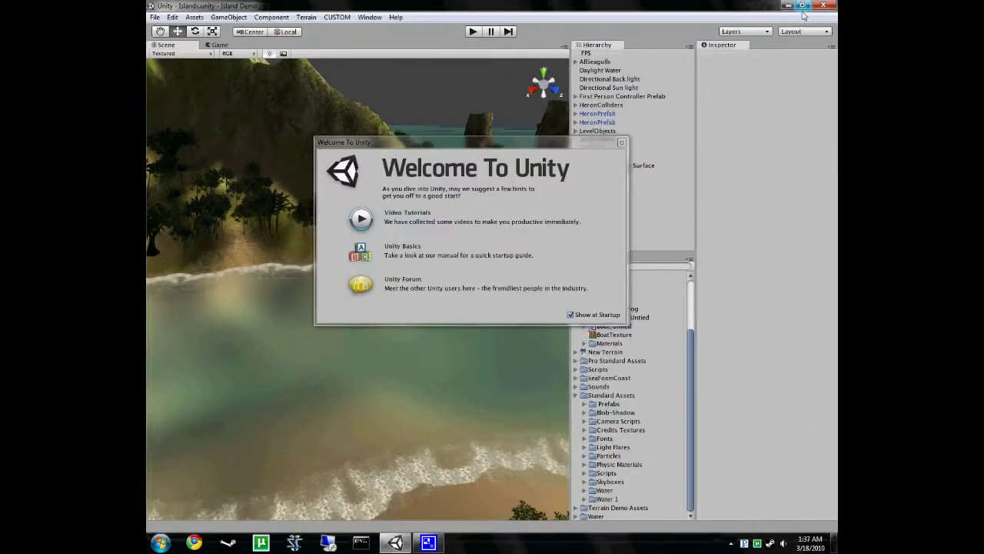
pyautogui.click(622, 142)
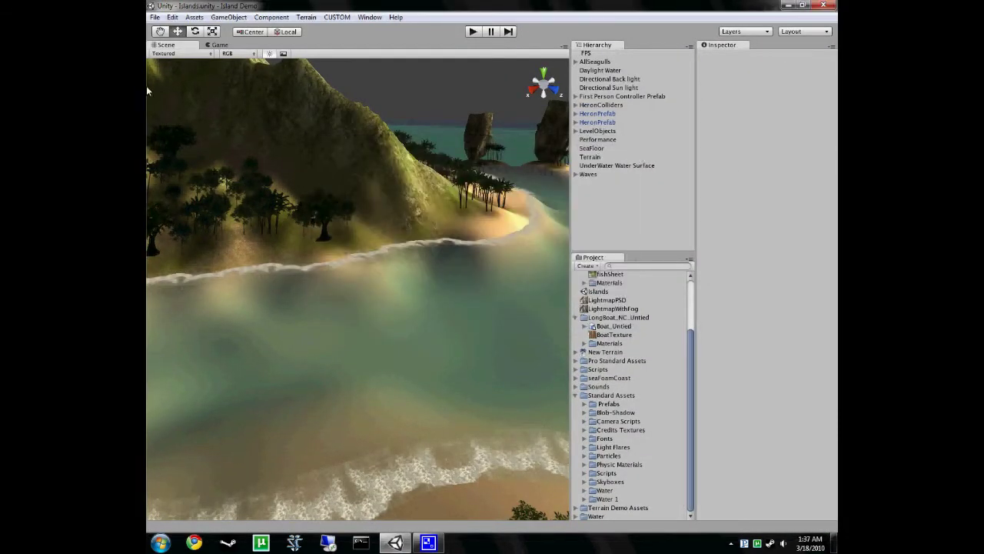
# - Open the existing ProjectGræca project from the Desktop
pyautogui.click(156, 18)
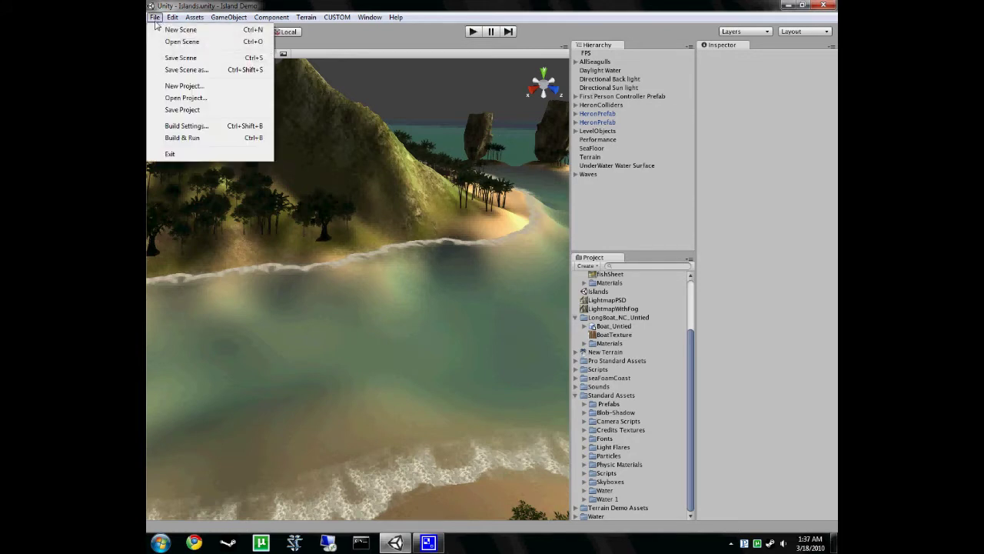
pyautogui.click(197, 100)
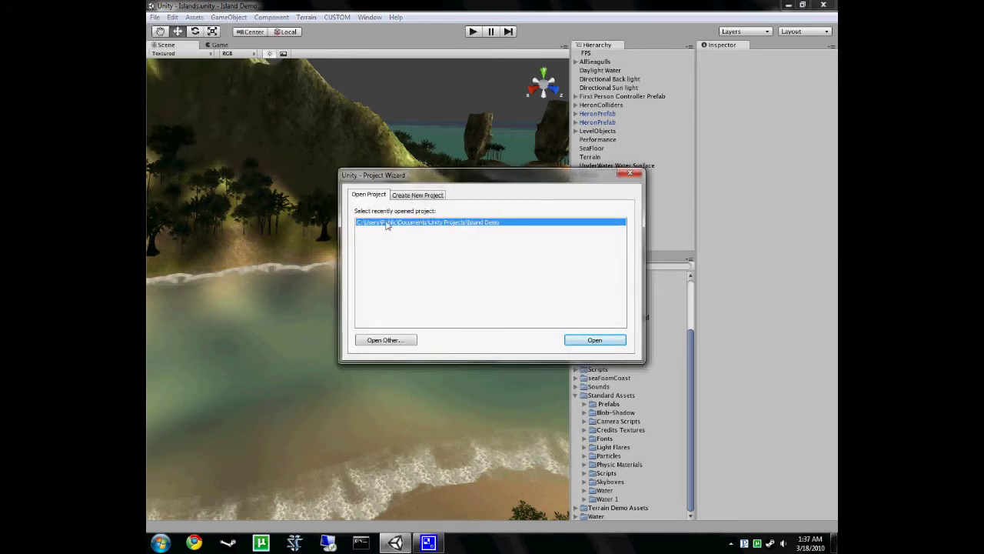
pyautogui.click(394, 346)
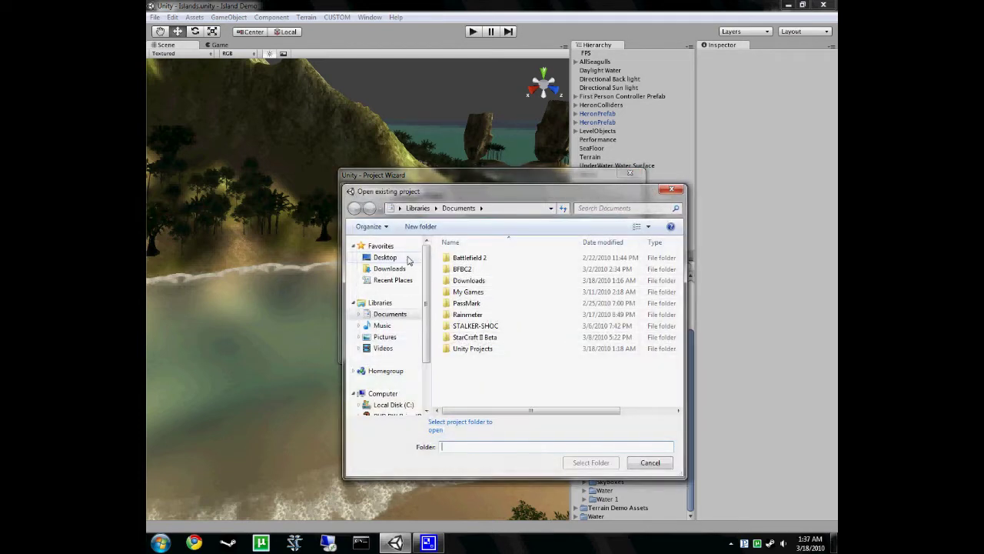
pyautogui.click(387, 258)
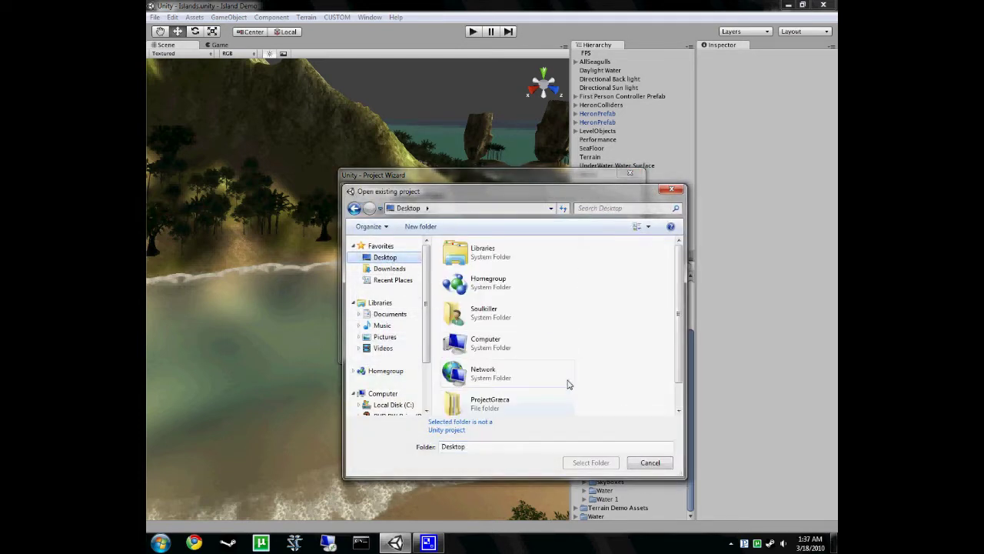
pyautogui.moveTo(681, 314); pyautogui.dragTo(684, 338)
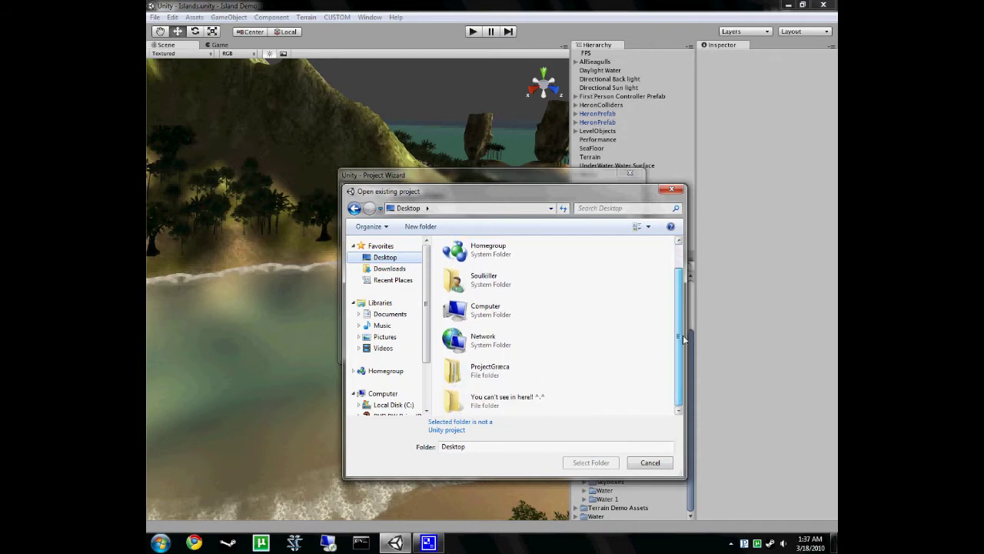
pyautogui.click(496, 371)
pyautogui.click(609, 443)
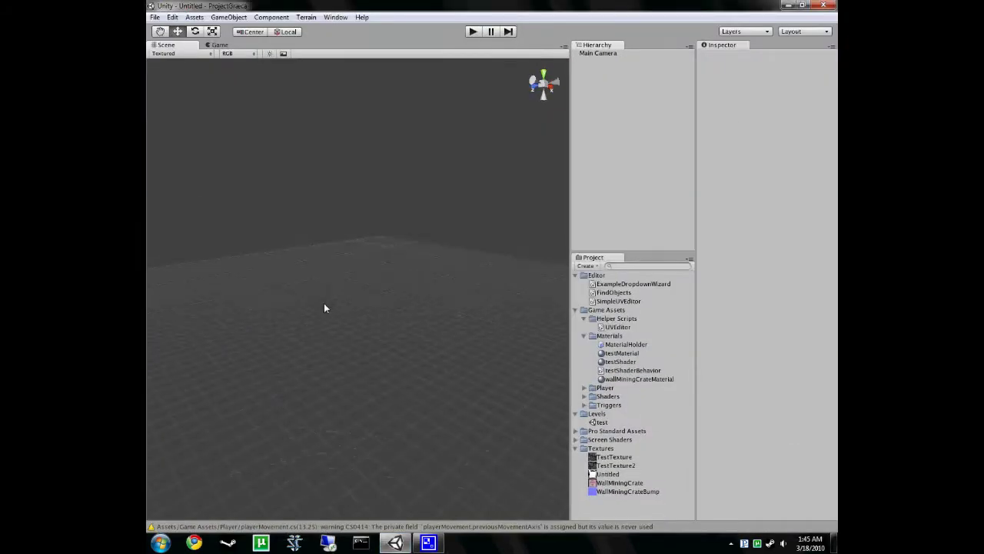
pyautogui.keyDown('alt'); pyautogui.moveTo(324, 303); pyautogui.dragTo(333, 402); pyautogui.keyUp('alt')
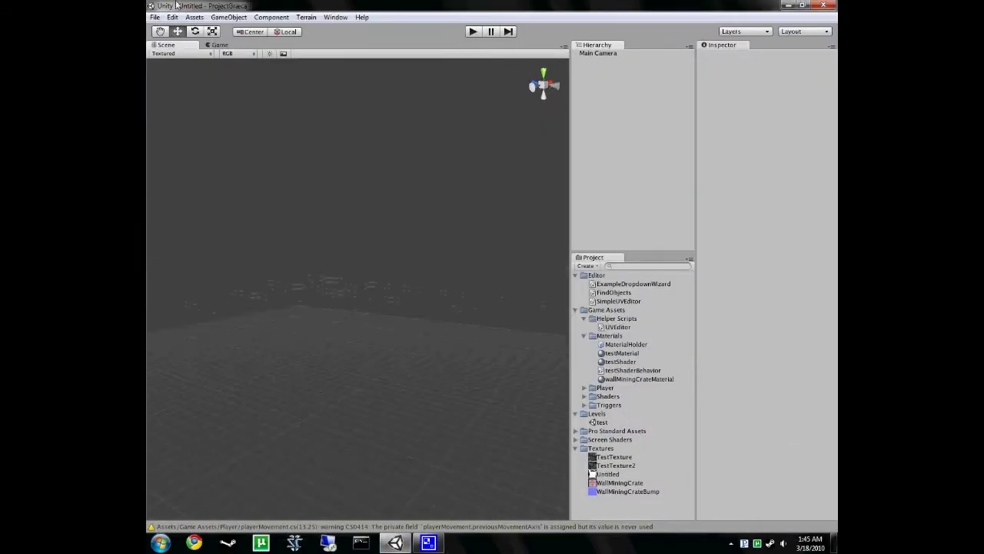
pyautogui.click(154, 17)
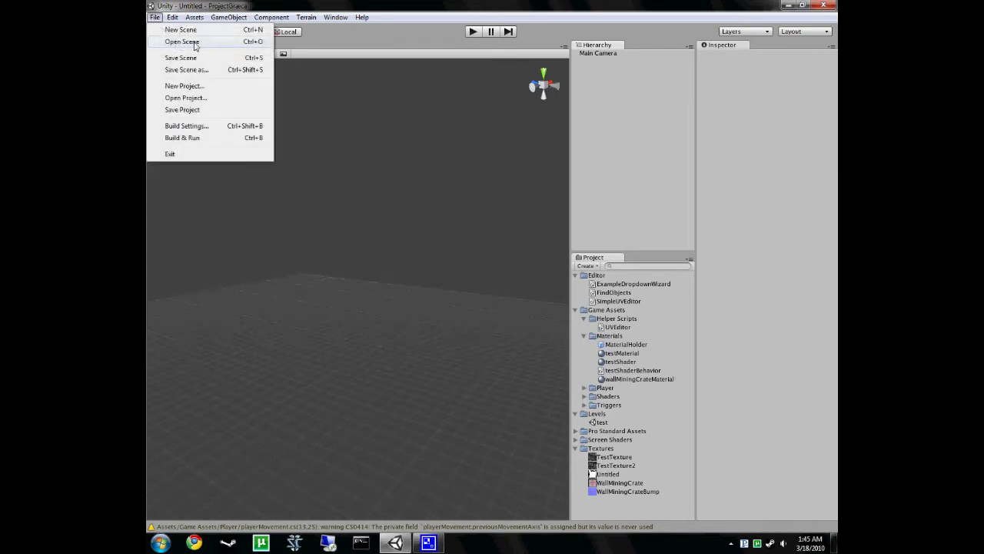
pyautogui.click(380, 136)
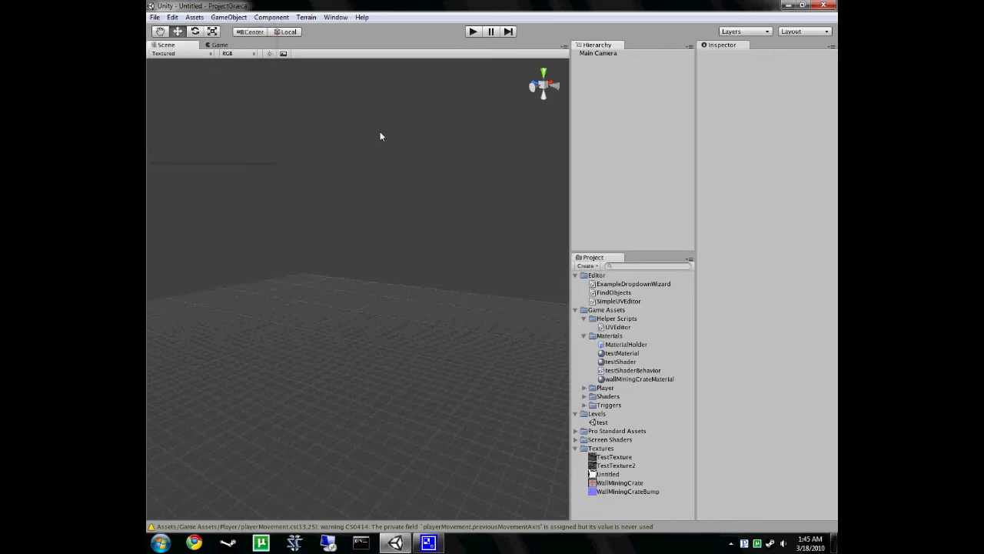
pyautogui.keyDown('alt'); pyautogui.moveTo(379, 386); pyautogui.dragTo(551, 393); pyautogui.keyUp('alt')
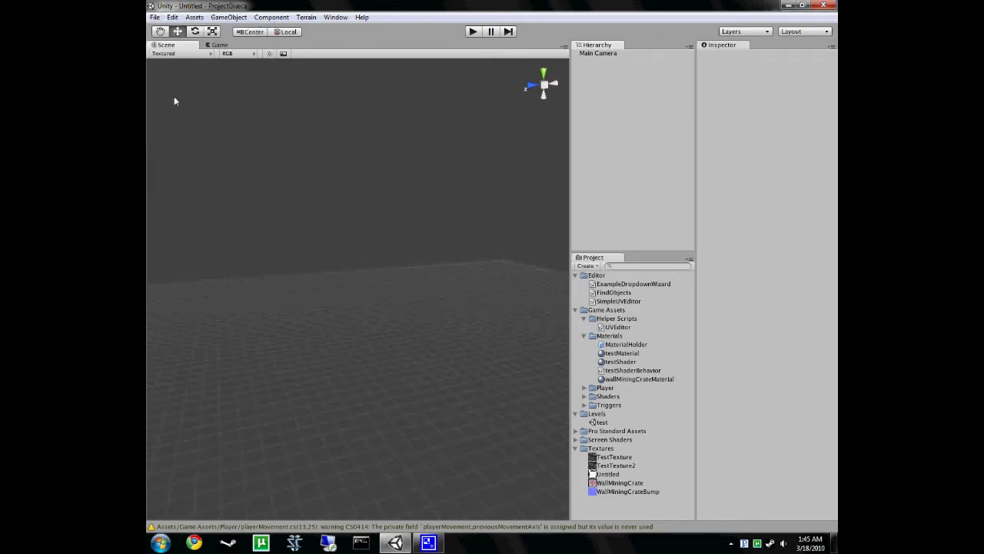
# - Open the test scene from the project's Levels folder
pyautogui.click(155, 17)
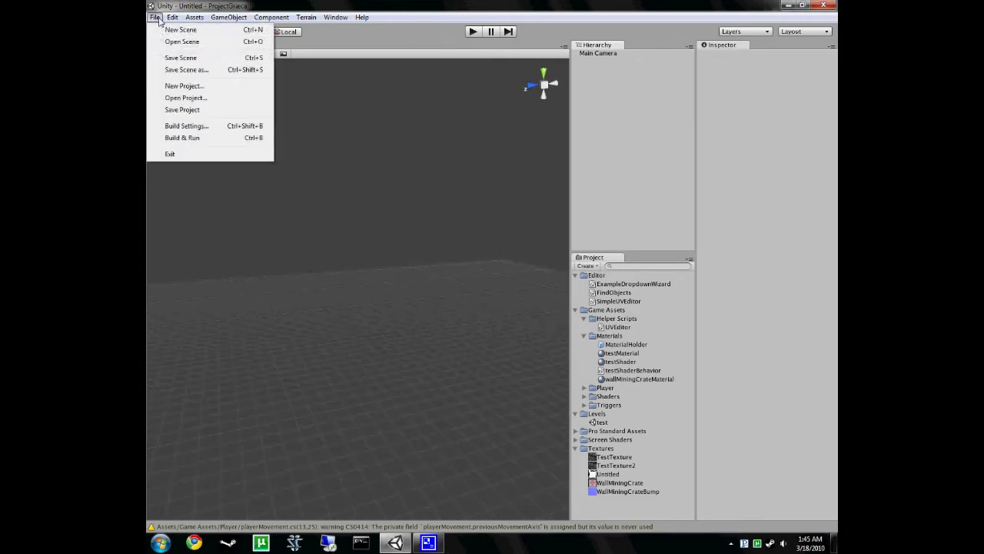
pyautogui.click(195, 44)
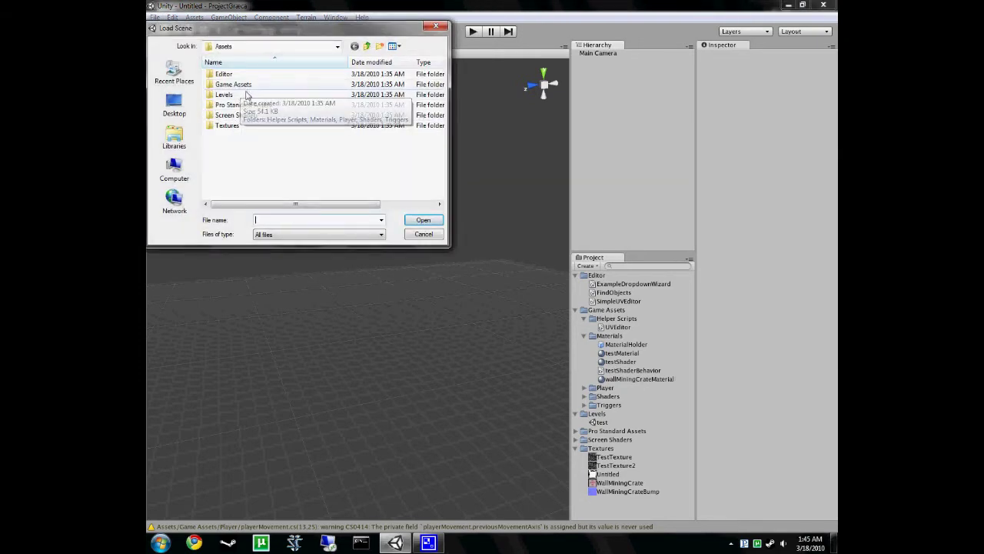
pyautogui.doubleClick(243, 95)
pyautogui.doubleClick(225, 76)
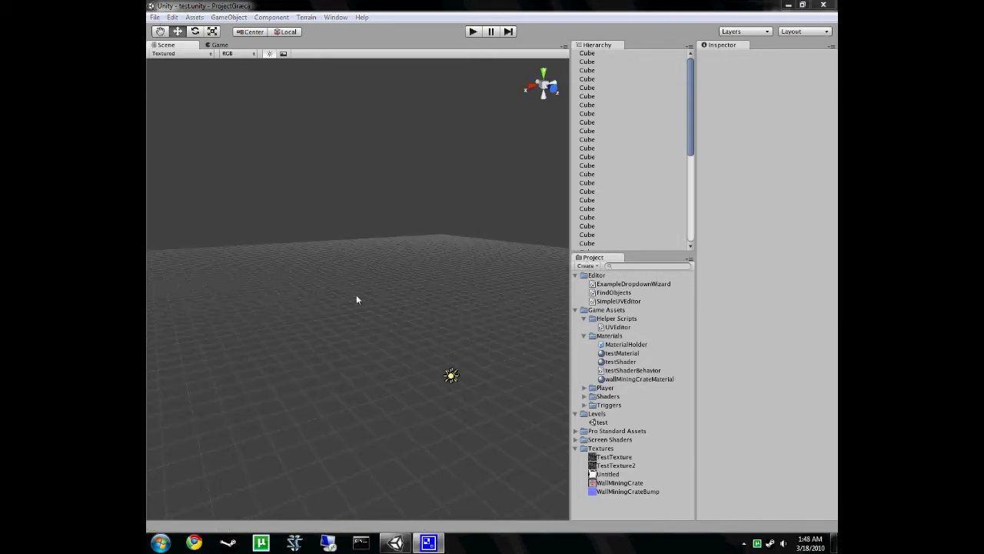
# - Select one of the Cube objects in the scene's object list and frame it in the Scene view
pyautogui.moveTo(405, 357); pyautogui.dragTo(377, 333, button='right')
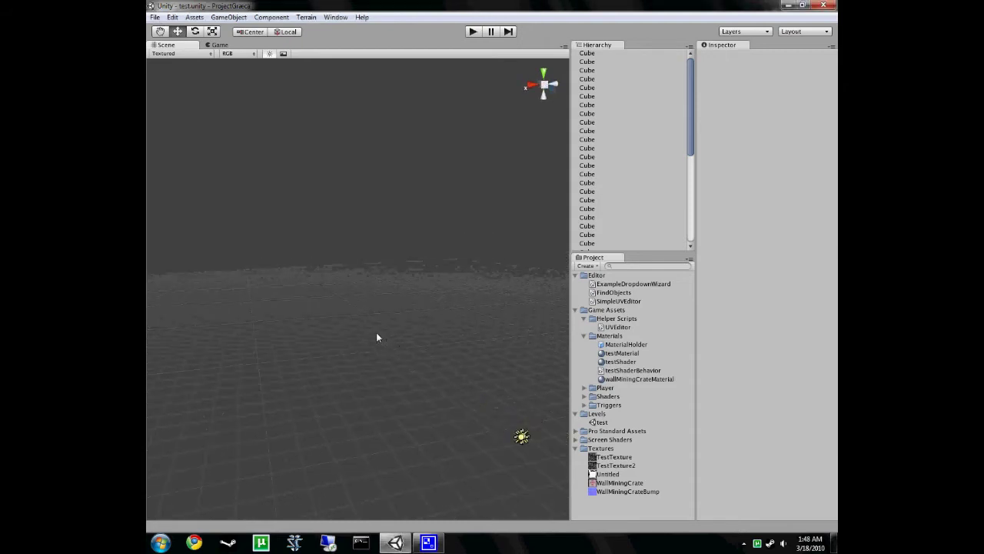
pyautogui.keyDown('alt'); pyautogui.moveTo(376, 337); pyautogui.dragTo(448, 397); pyautogui.keyUp('alt')
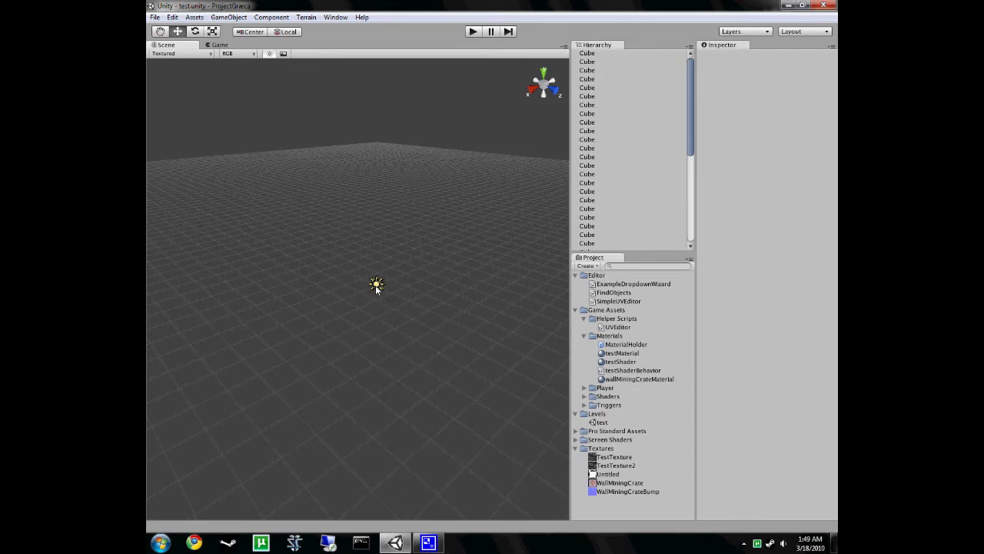
pyautogui.moveTo(690, 123); pyautogui.dragTo(693, 146)
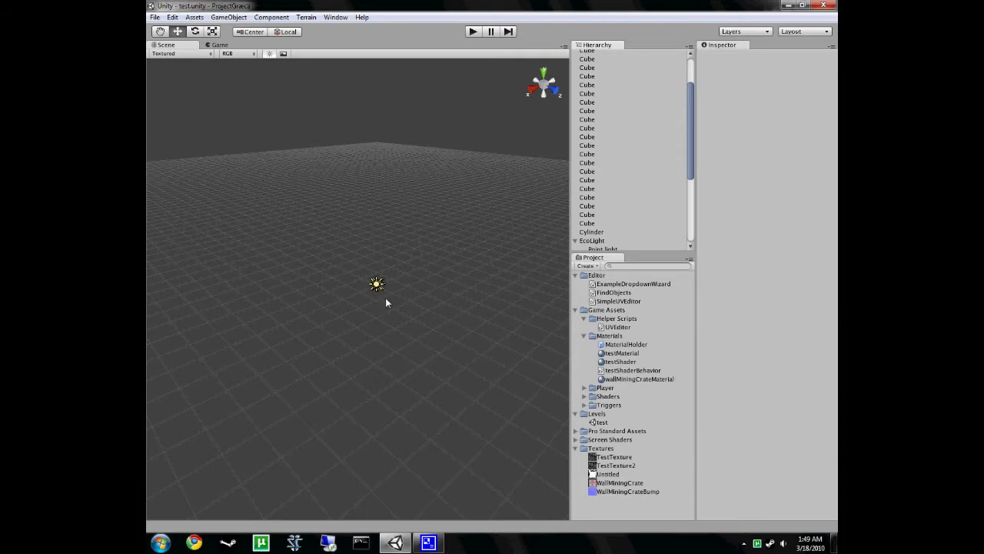
pyautogui.scroll(3, 386, 297)
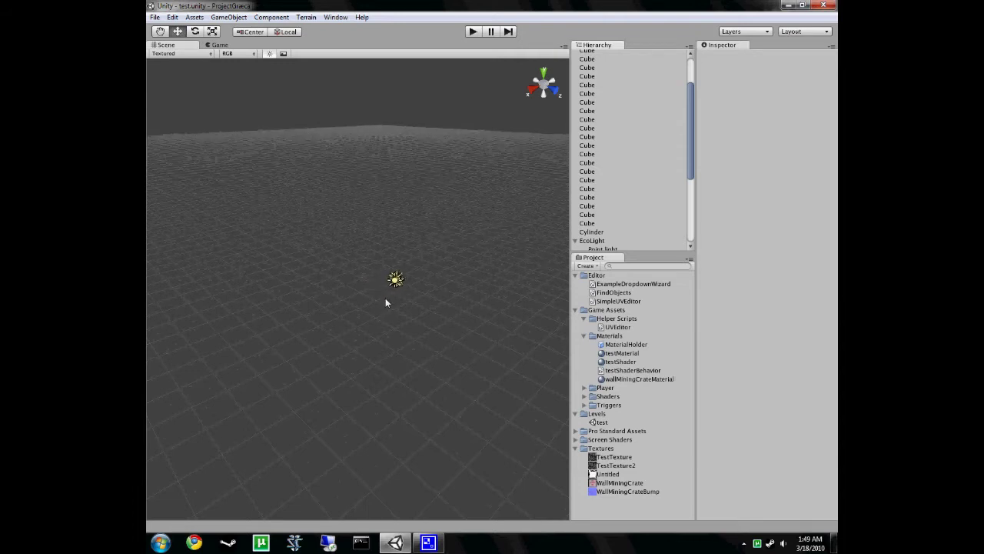
pyautogui.scroll(-4, 390, 301)
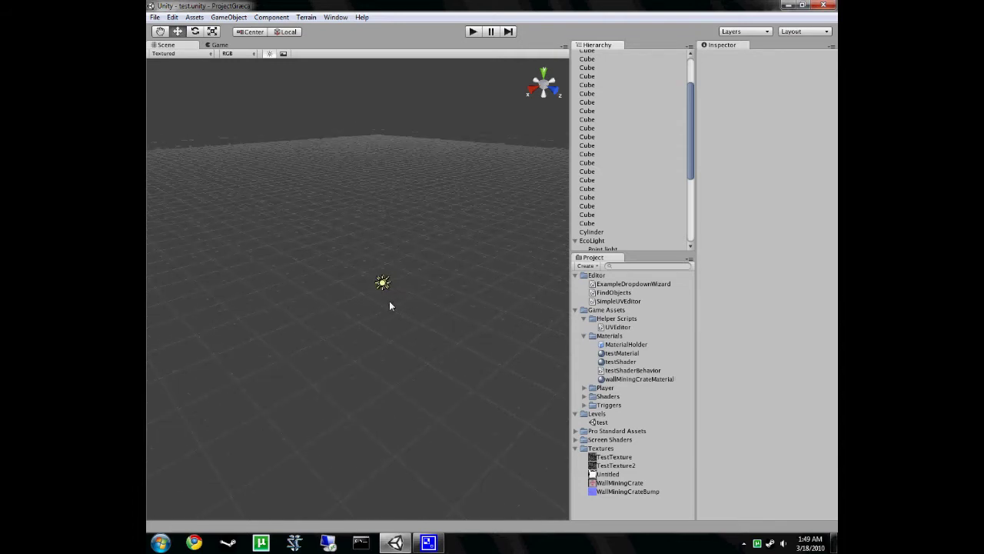
pyautogui.scroll(2, 389, 301)
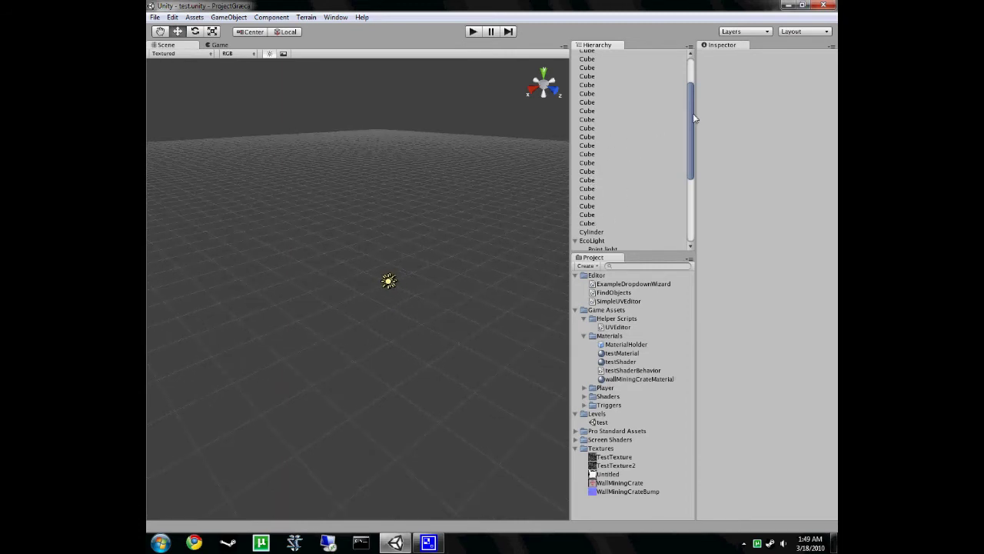
pyautogui.moveTo(691, 114); pyautogui.dragTo(688, 94)
pyautogui.click(589, 122)
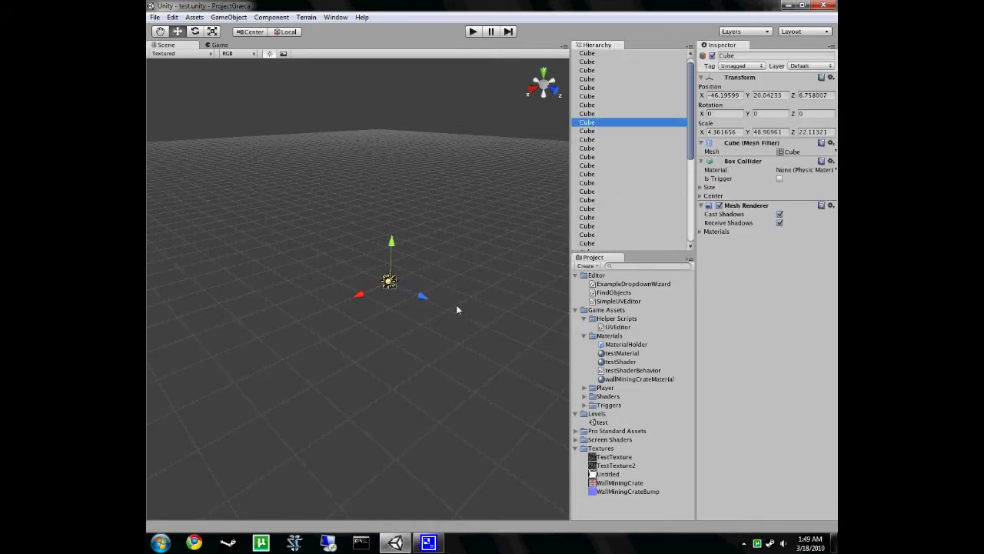
pyautogui.press('f')
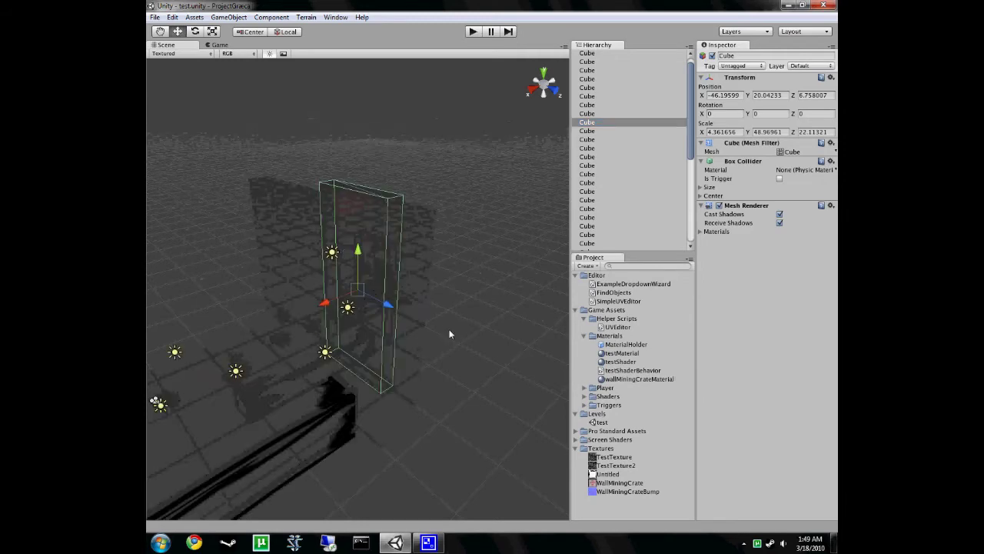
# - Examine the test level's geometry and lights around the selected cube from several angles and distances
pyautogui.moveTo(443, 339); pyautogui.dragTo(665, 288, button='right')
pyautogui.press('w')
pyautogui.moveTo(421, 327); pyautogui.dragTo(521, 302, button='right')
pyautogui.press('s')
pyautogui.scroll(-3, 496, 336)
pyautogui.scroll(-3, 462, 319)
pyautogui.scroll(-6, 454, 322)
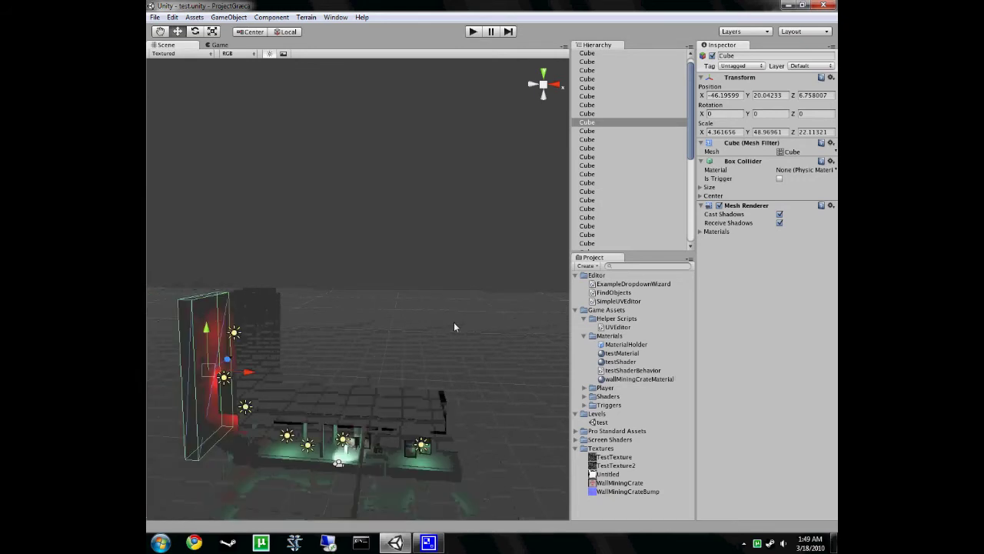
pyautogui.moveTo(368, 400); pyautogui.dragTo(332, 486, button='right')
pyautogui.scroll(5, 342, 447)
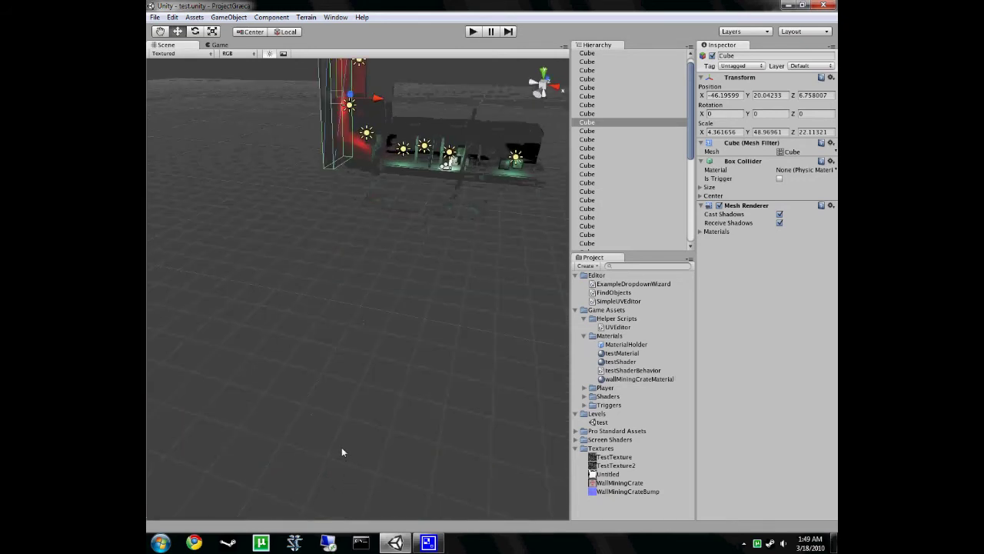
pyautogui.moveTo(368, 344); pyautogui.dragTo(405, 266, button='right')
pyautogui.scroll(3, 404, 269)
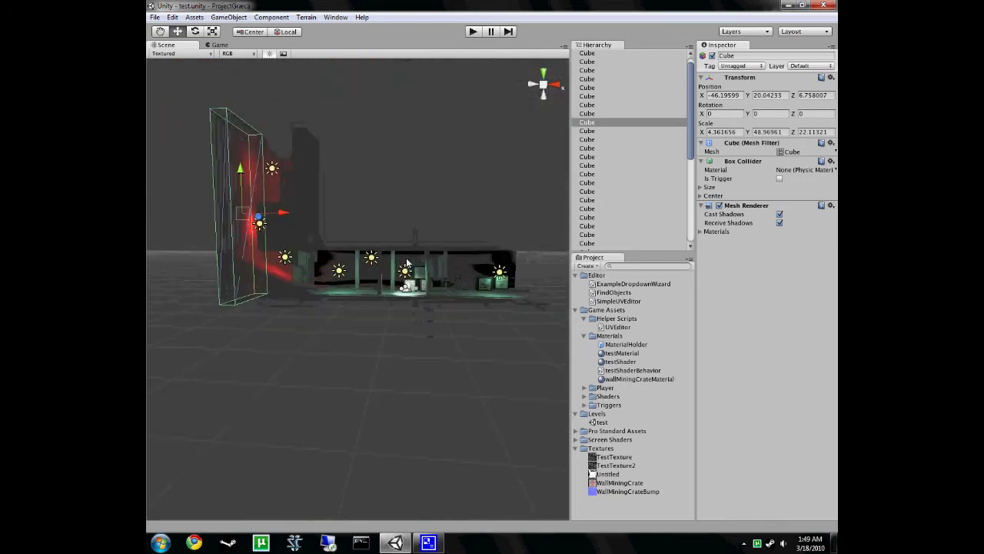
# - Move the brightly lit crate beside the white block to about X 0.71, Y 0.71, Z 5.09
pyautogui.moveTo(423, 186); pyautogui.dragTo(435, 165, button='right')
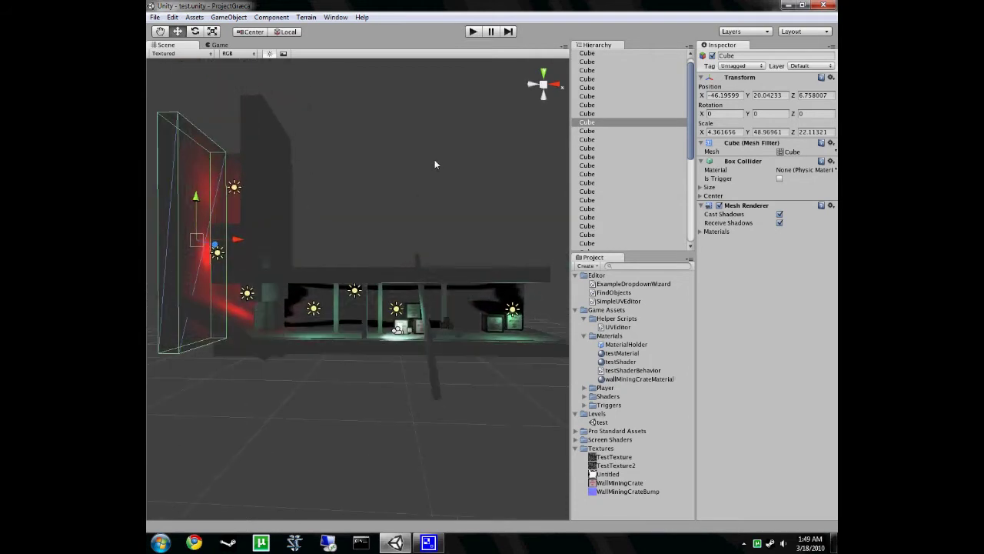
pyautogui.click(434, 159)
pyautogui.keyDown('alt'); pyautogui.moveTo(452, 198); pyautogui.dragTo(468, 185); pyautogui.keyUp('alt')
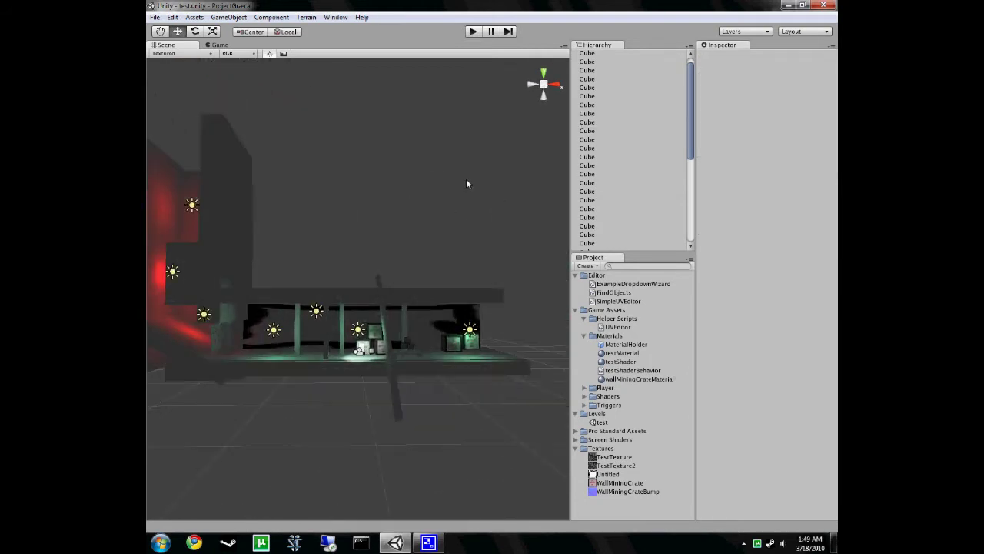
pyautogui.keyDown('alt'); pyautogui.moveTo(462, 209); pyautogui.dragTo(387, 305); pyautogui.keyUp('alt')
pyautogui.click(323, 241)
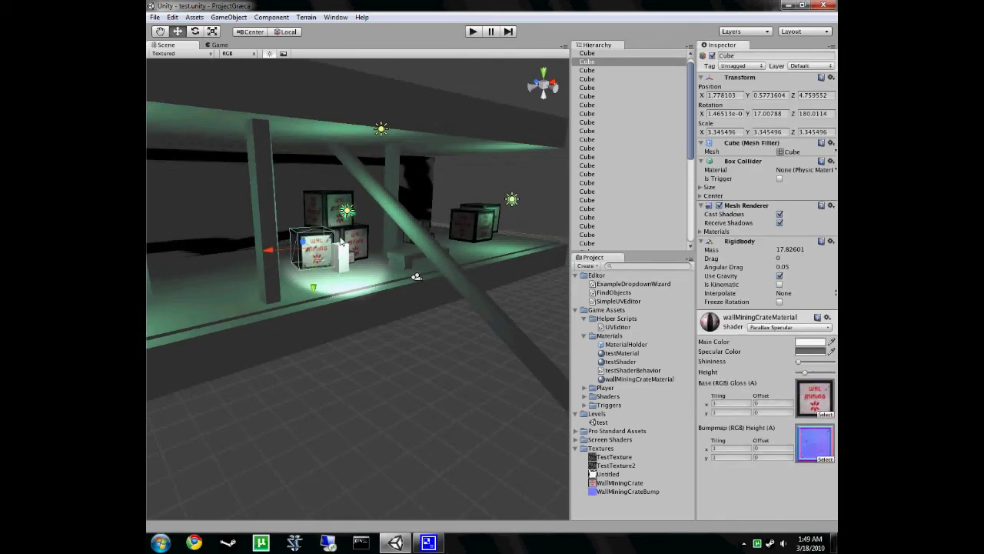
pyautogui.moveTo(287, 255); pyautogui.dragTo(306, 282)
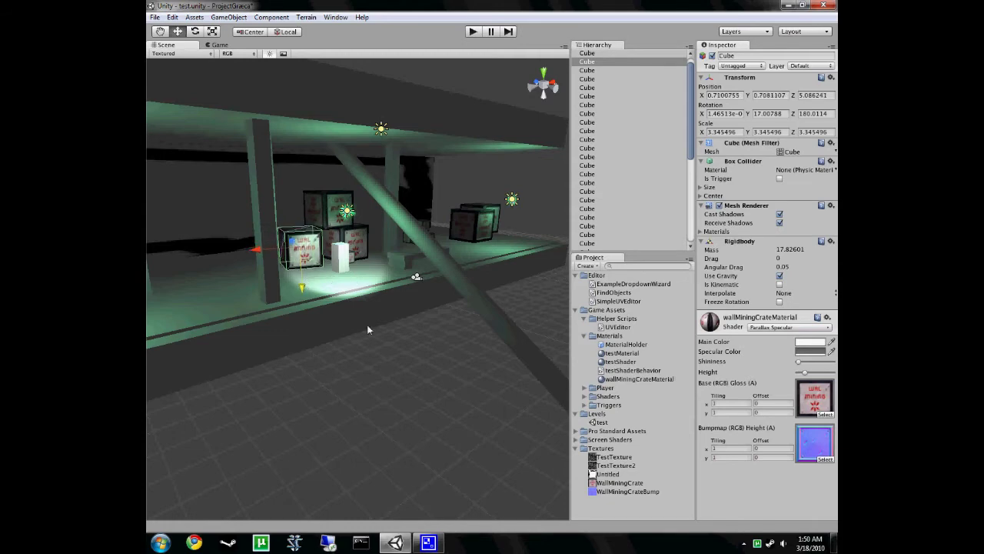
# - Play-test the level by moving the character from the crates into the red-lit area and partway back, and stop the game
pyautogui.moveTo(386, 353); pyautogui.dragTo(269, 331, button='right')
pyautogui.scroll(-4, 269, 332)
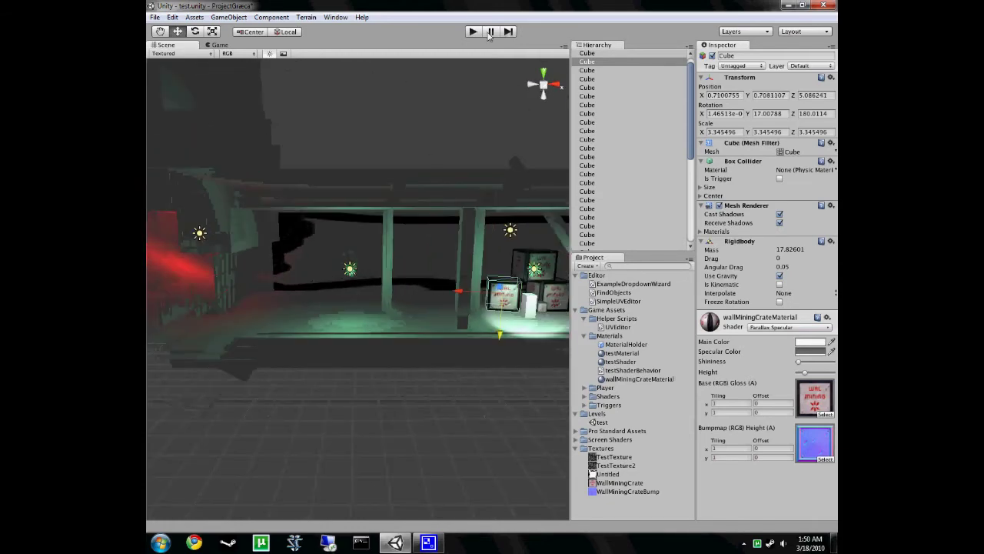
pyautogui.click(478, 34)
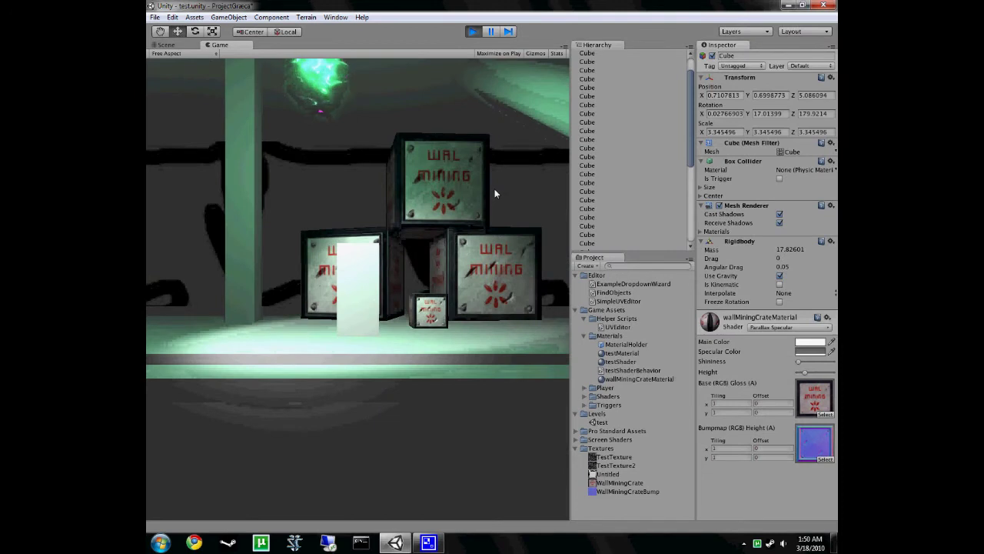
pyautogui.press('a')
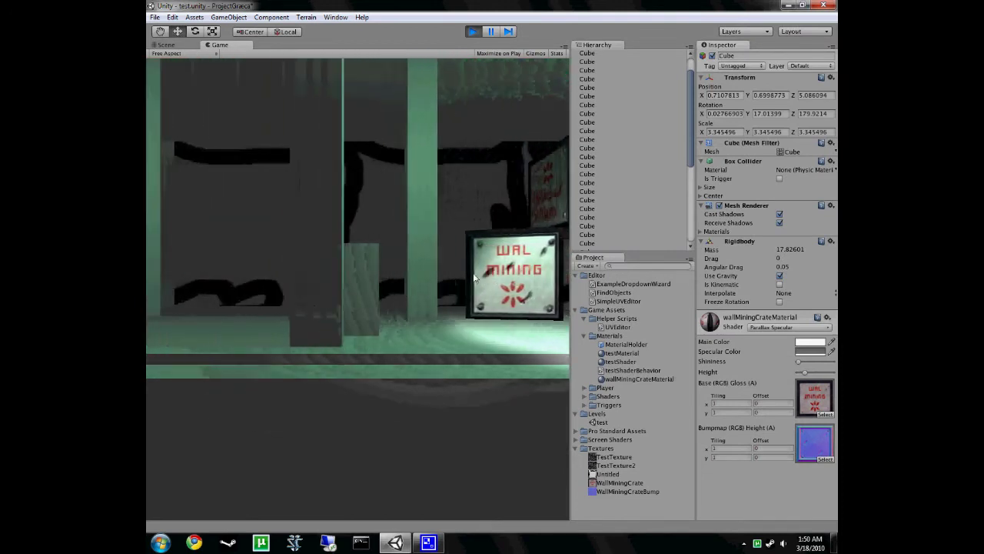
pyautogui.press('a')
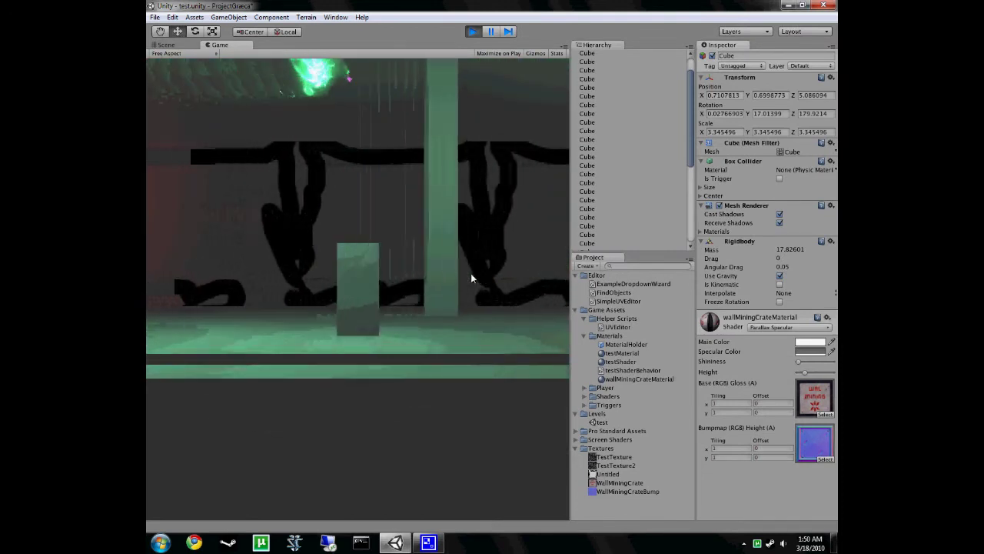
pyautogui.press('a')
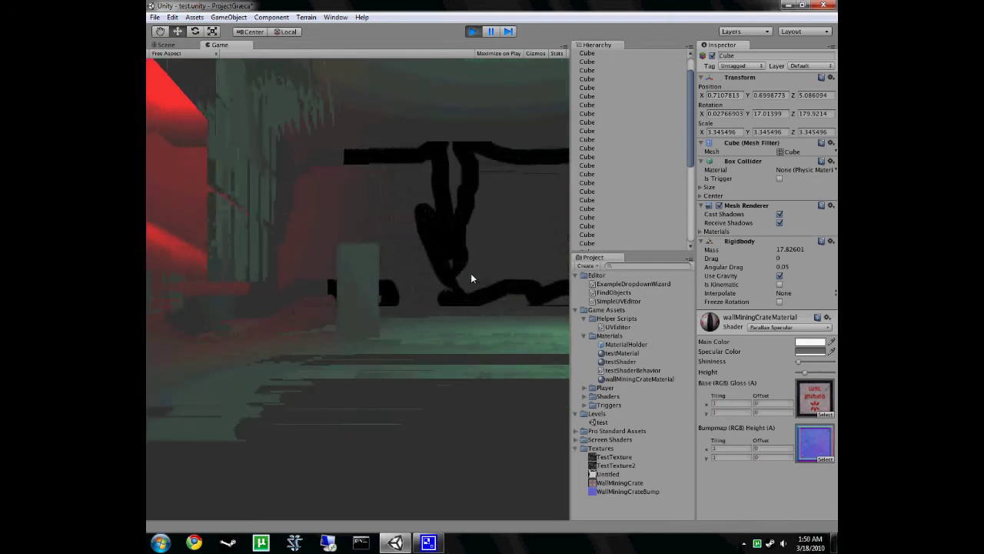
pyautogui.press('a')
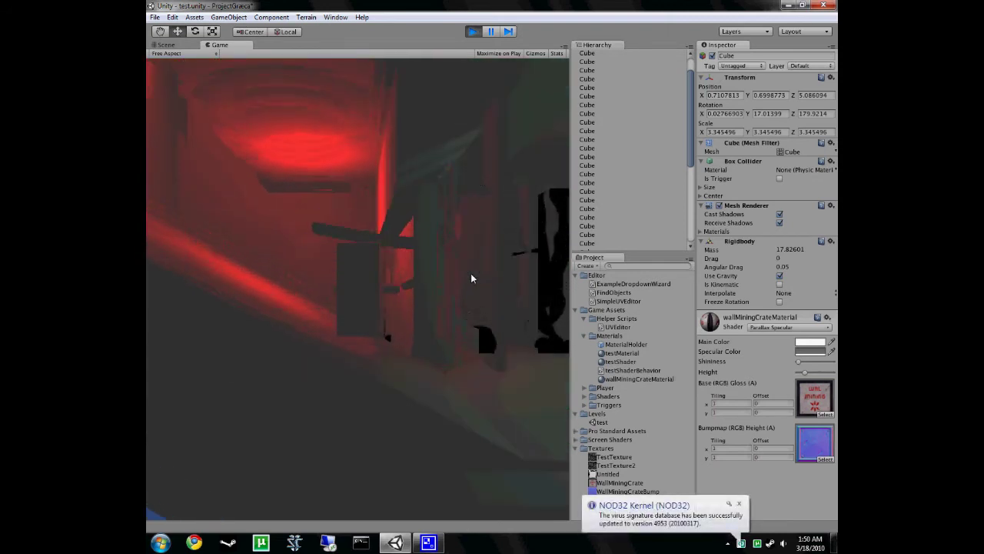
pyautogui.press('a')
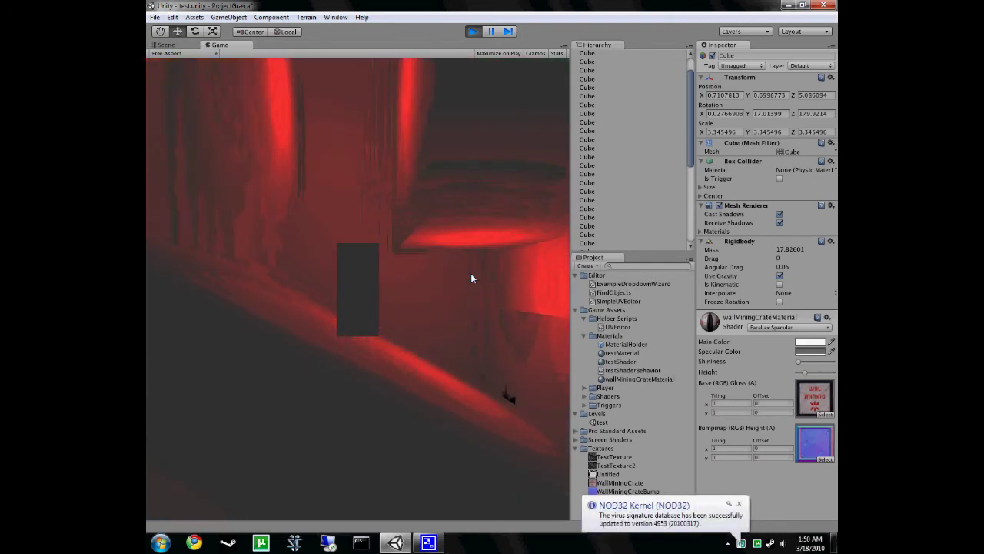
pyautogui.press('a')
pyautogui.press('d')
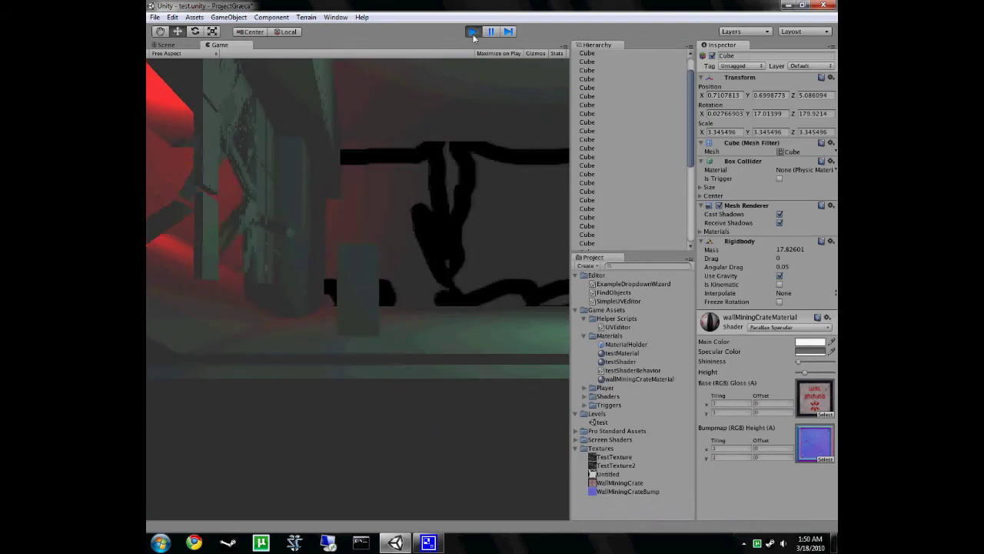
pyautogui.click(473, 33)
# - Select individual Cube objects from the scene's object list and examine their placement and properties
pyautogui.moveTo(497, 443); pyautogui.dragTo(569, 454, button='right')
pyautogui.moveTo(487, 443)
pyautogui.mouseDown(button='right')
pyautogui.moveTo(373, 392)
pyautogui.moveTo(341, 390)
pyautogui.moveTo(346, 351)
pyautogui.moveTo(459, 425)
pyautogui.moveTo(494, 433)
pyautogui.mouseUp(button='right')
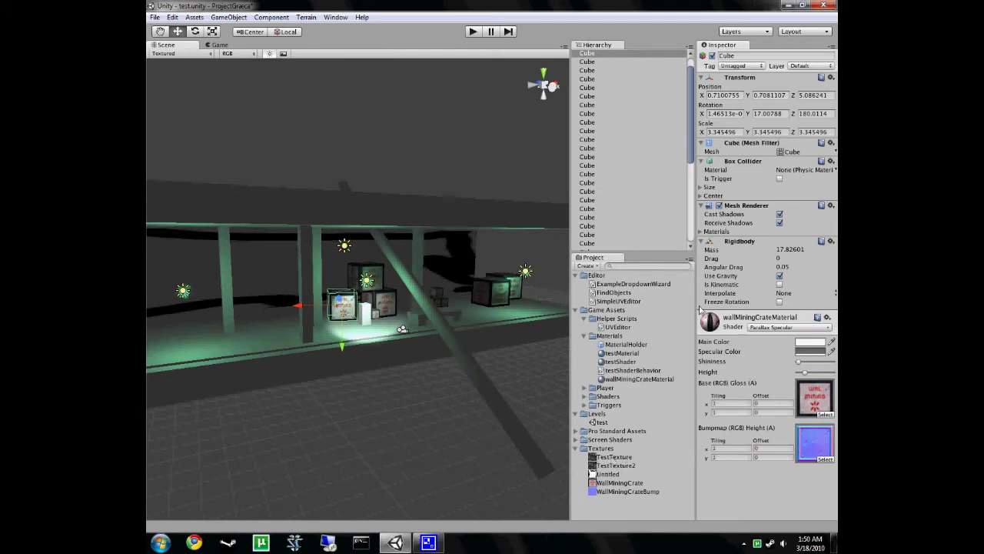
pyautogui.click(614, 218)
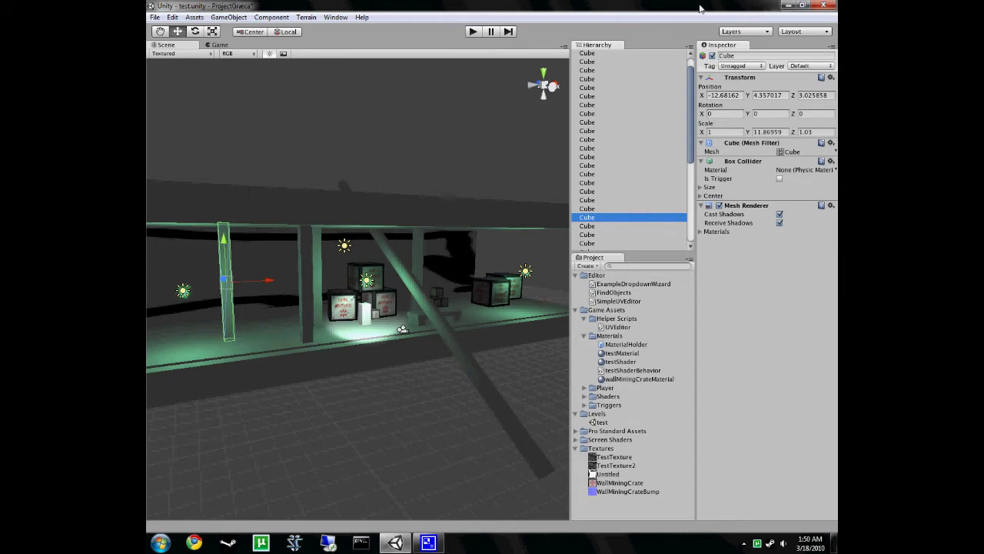
pyautogui.moveTo(449, 343); pyautogui.dragTo(309, 322, button='right')
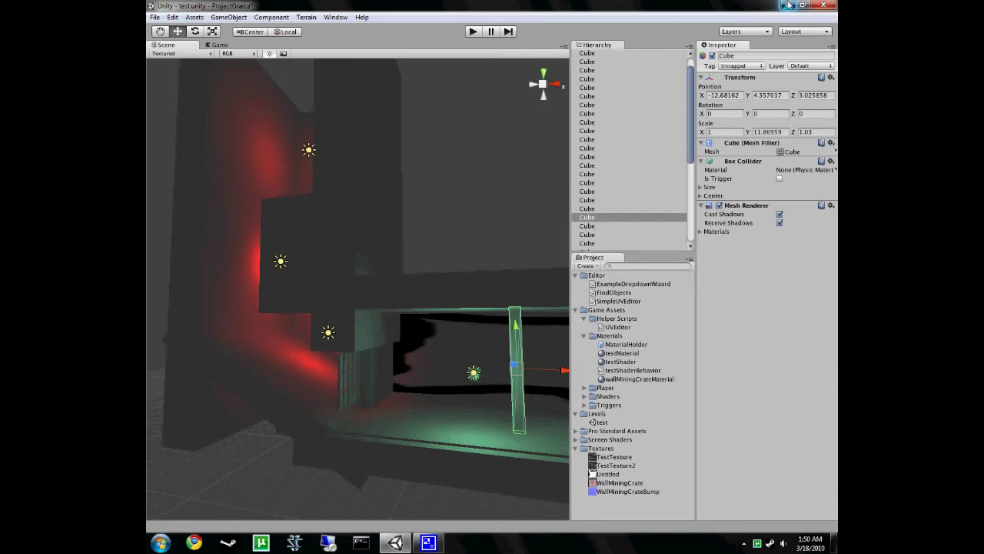
pyautogui.click(616, 191)
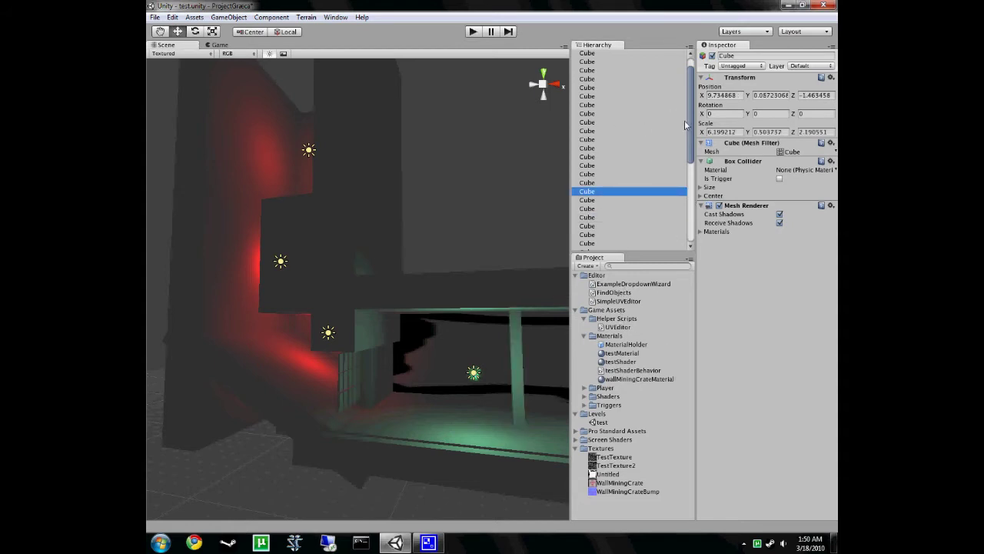
# - Turn off Cast Shadows for the Cube positioned at X -6.244798 and save the scene
pyautogui.click(646, 208)
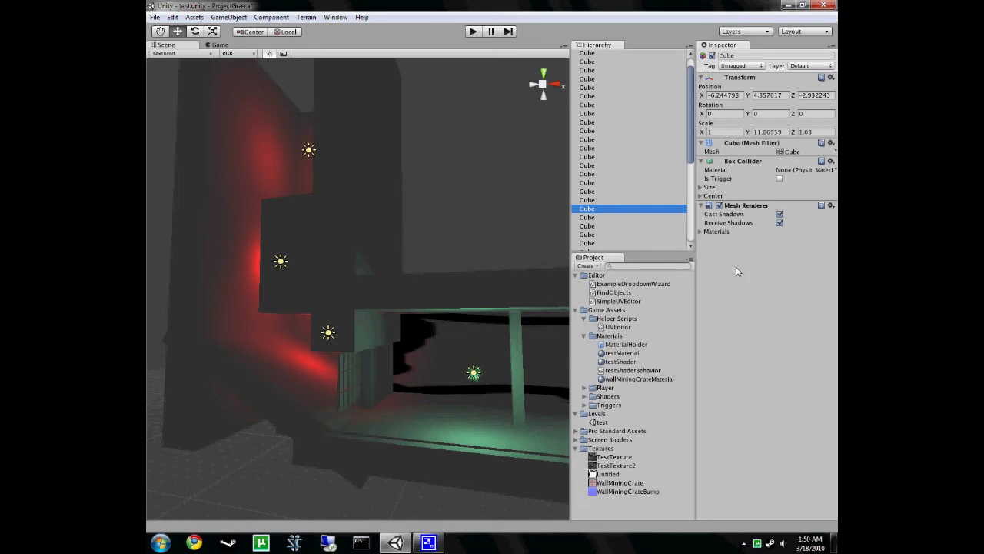
pyautogui.press('F2')
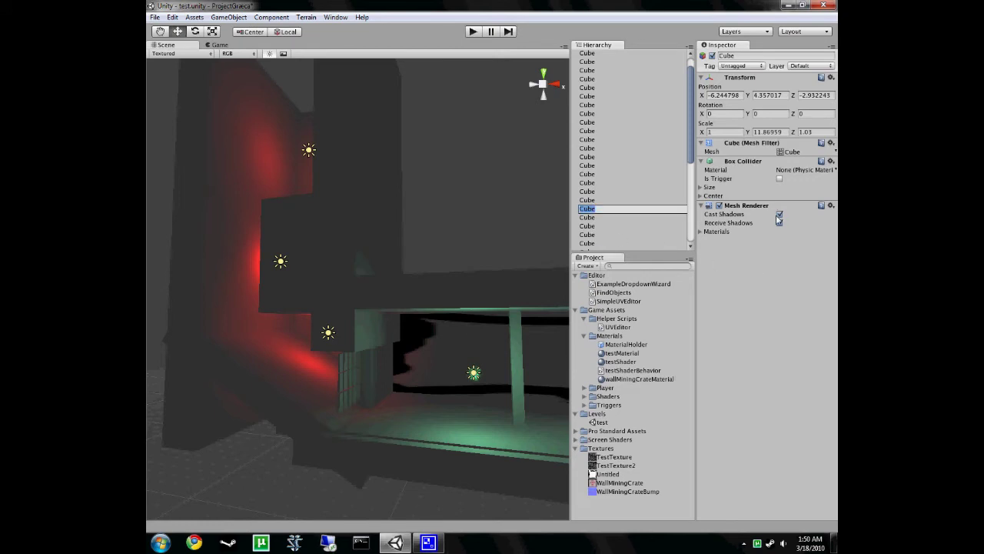
pyautogui.click(622, 226)
pyautogui.click(621, 210)
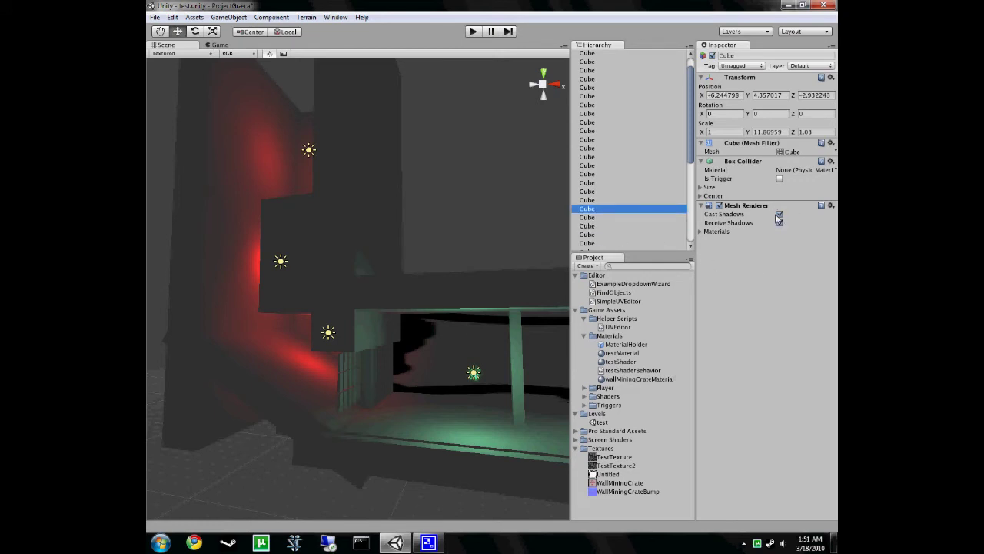
pyautogui.click(779, 215)
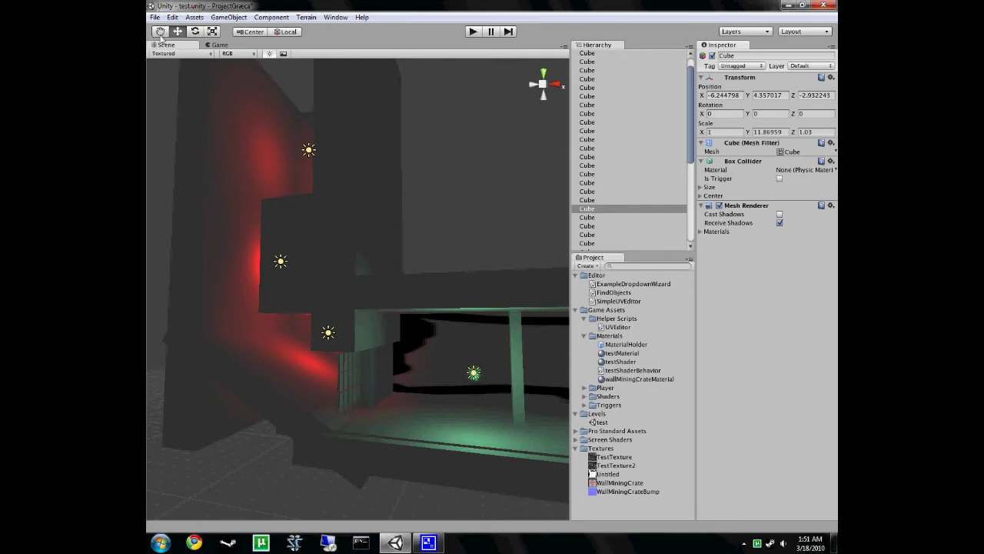
pyautogui.click(155, 17)
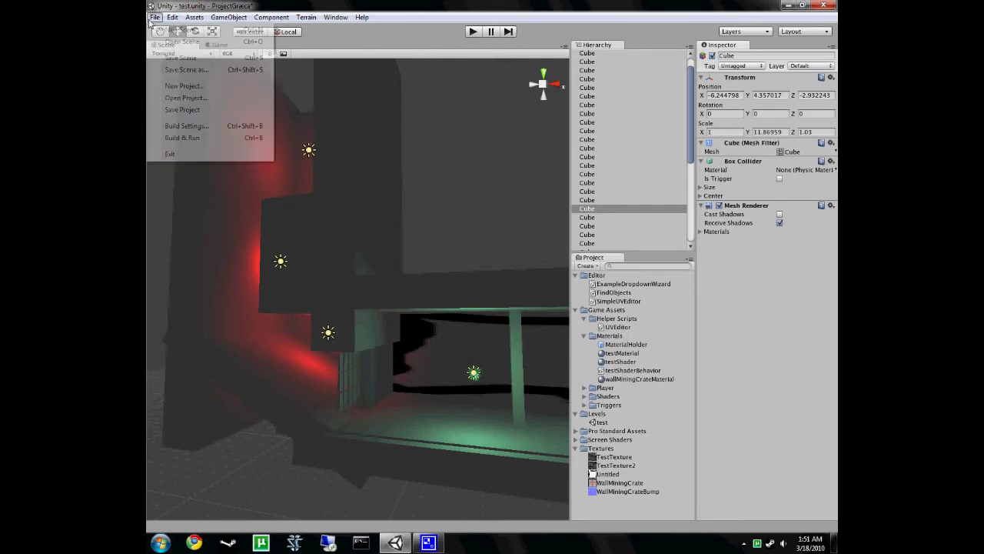
pyautogui.click(187, 59)
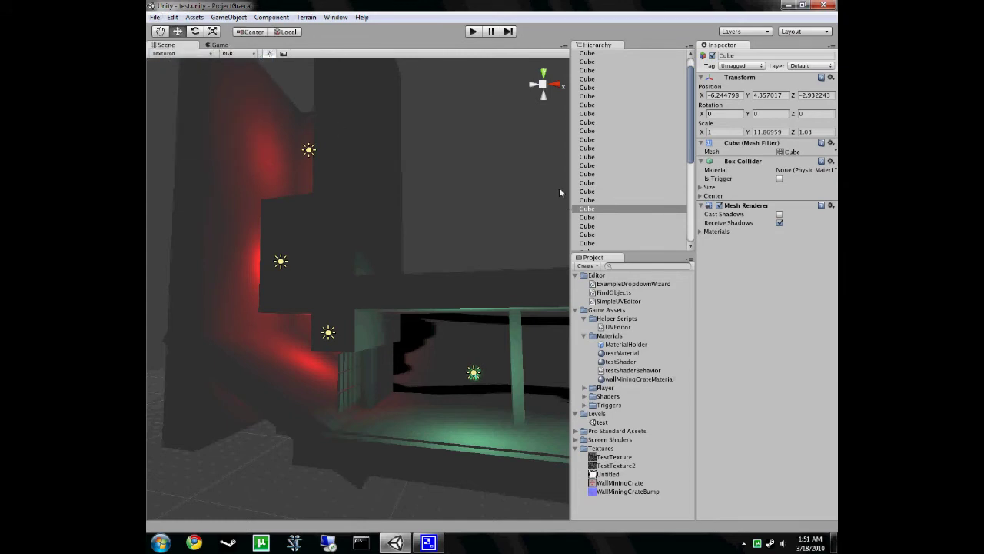
# - Switch to the desktop and examine the ProjectGræca folder's Assets and Library contents and their version-control status marks
pyautogui.click(787, 6)
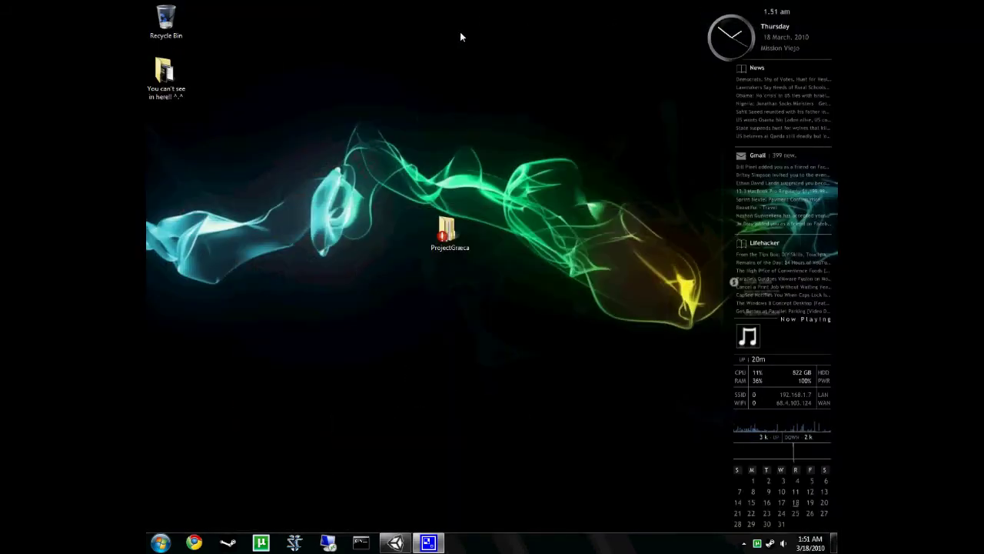
pyautogui.moveTo(421, 197); pyautogui.dragTo(502, 277)
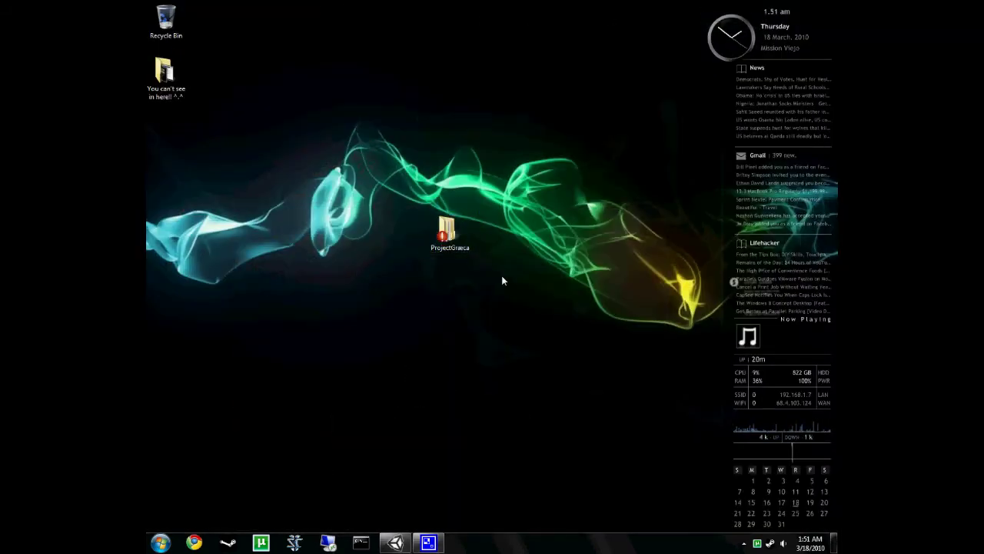
pyautogui.doubleClick(449, 234)
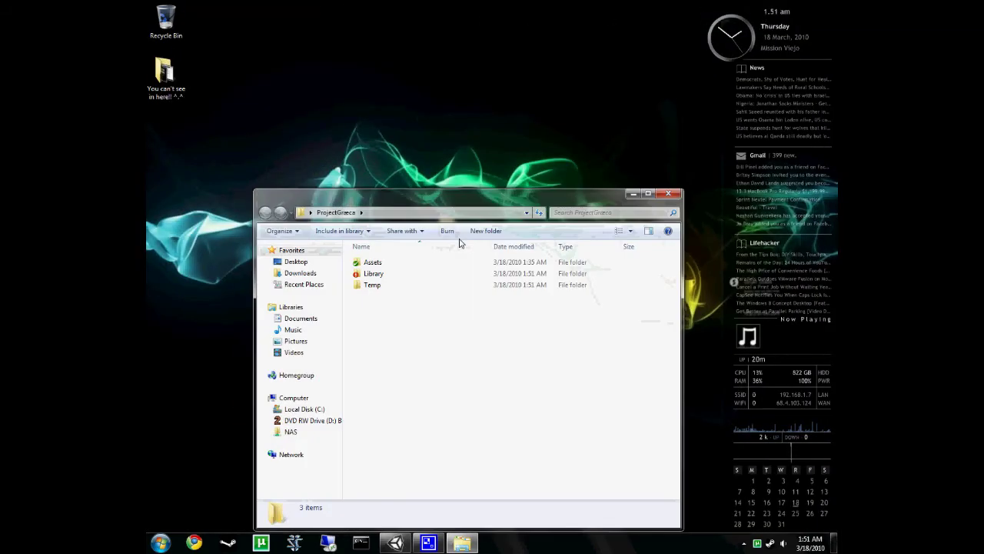
pyautogui.doubleClick(372, 262)
pyautogui.click(265, 213)
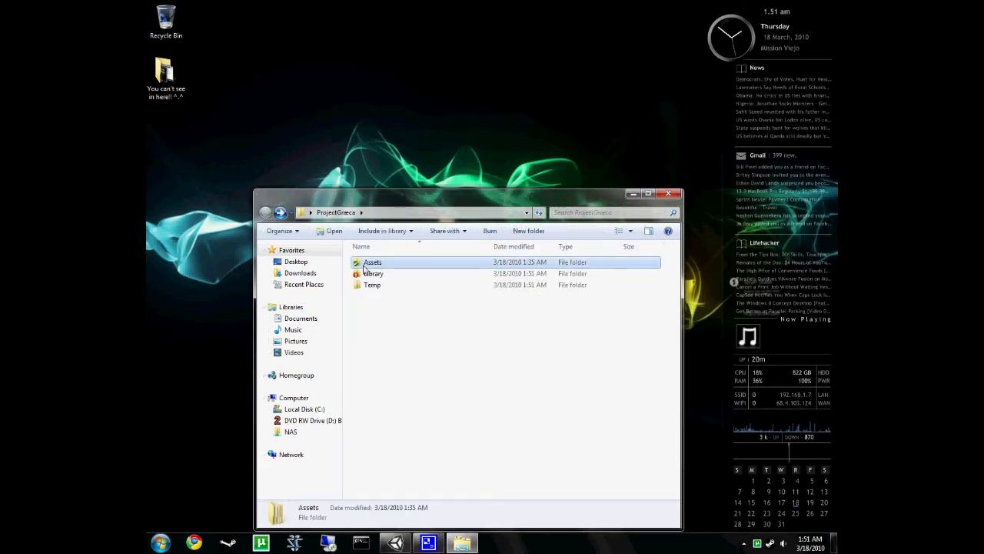
pyautogui.doubleClick(374, 274)
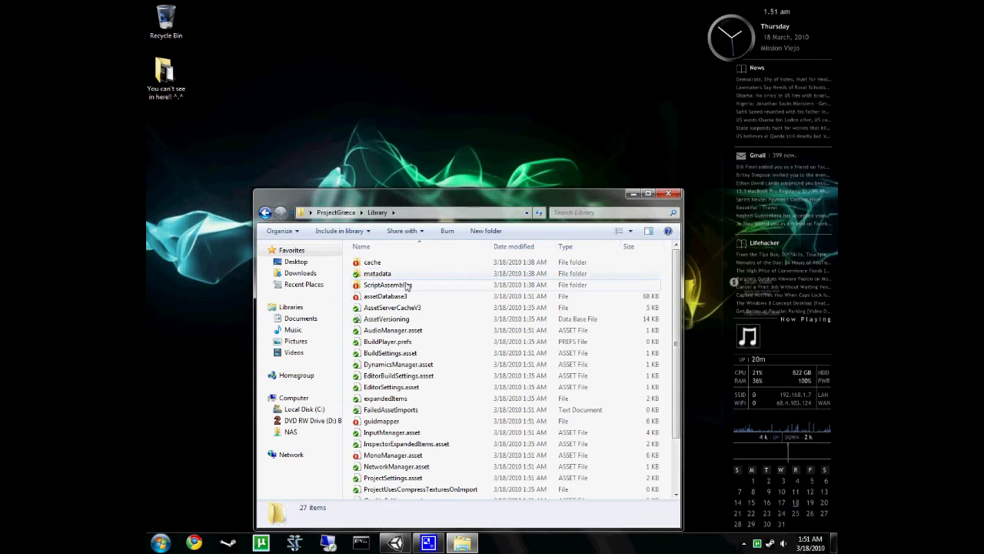
pyautogui.scroll(-2, 434, 315)
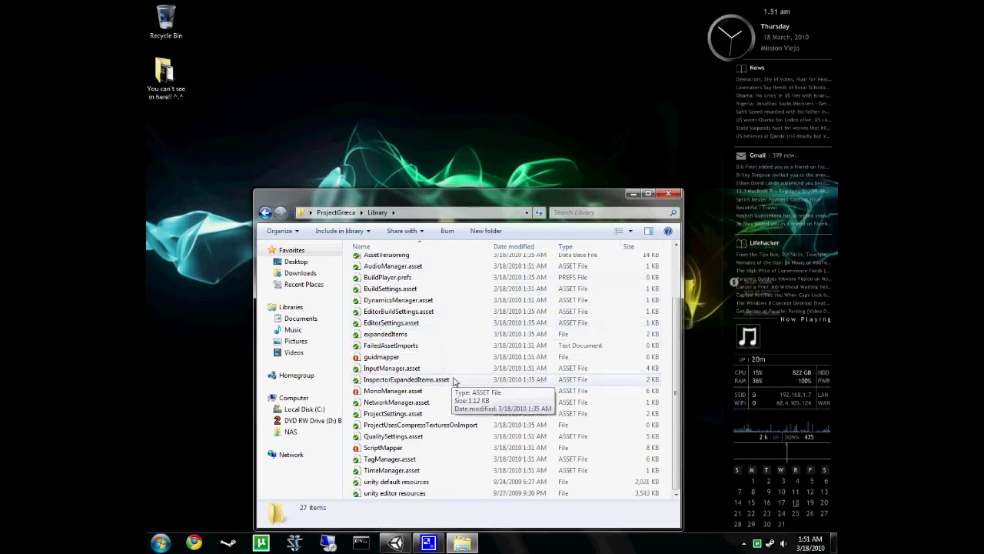
pyautogui.scroll(2, 437, 354)
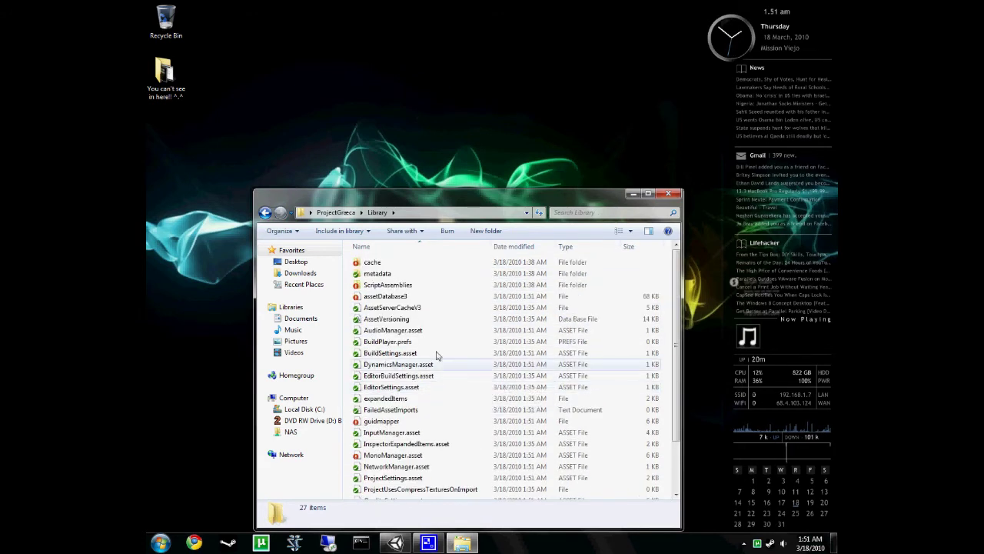
pyautogui.click(264, 213)
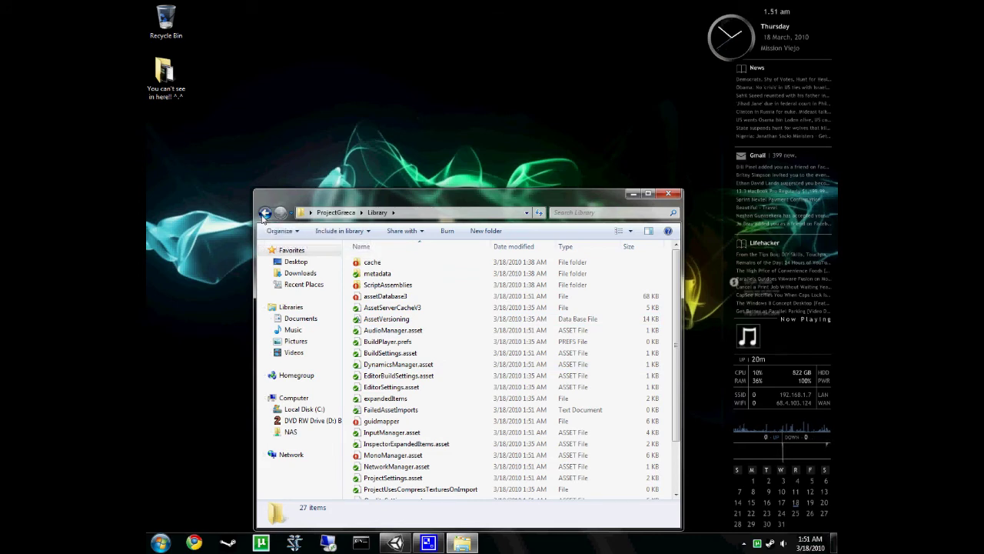
pyautogui.click(668, 193)
pyautogui.moveTo(403, 170); pyautogui.dragTo(559, 304)
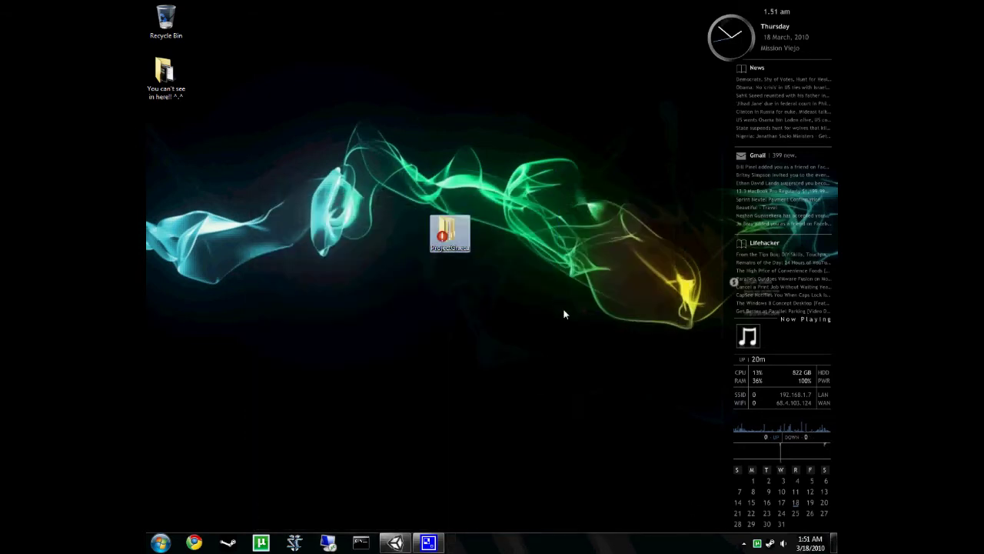
pyautogui.rightClick(450, 228)
pyautogui.click(443, 166)
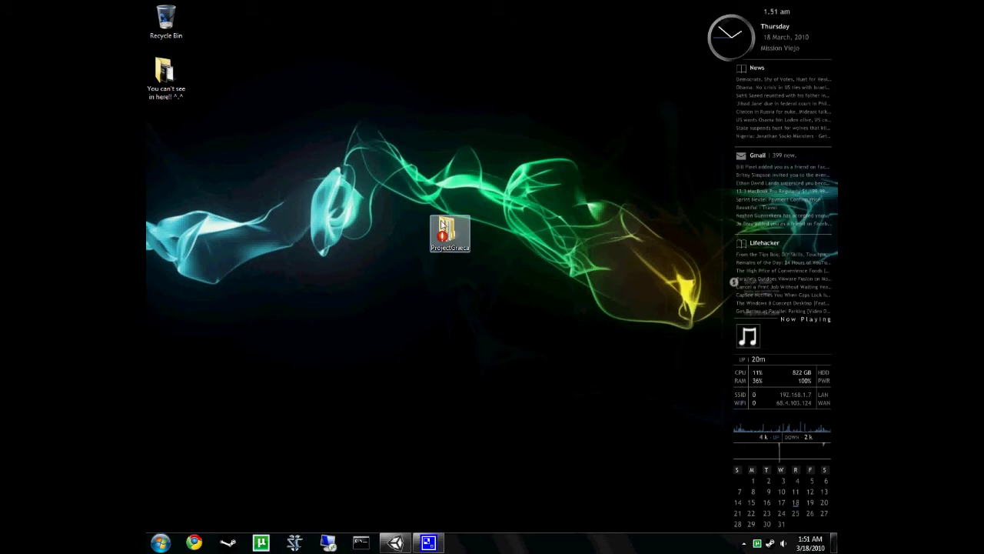
pyautogui.moveTo(380, 158); pyautogui.dragTo(396, 237)
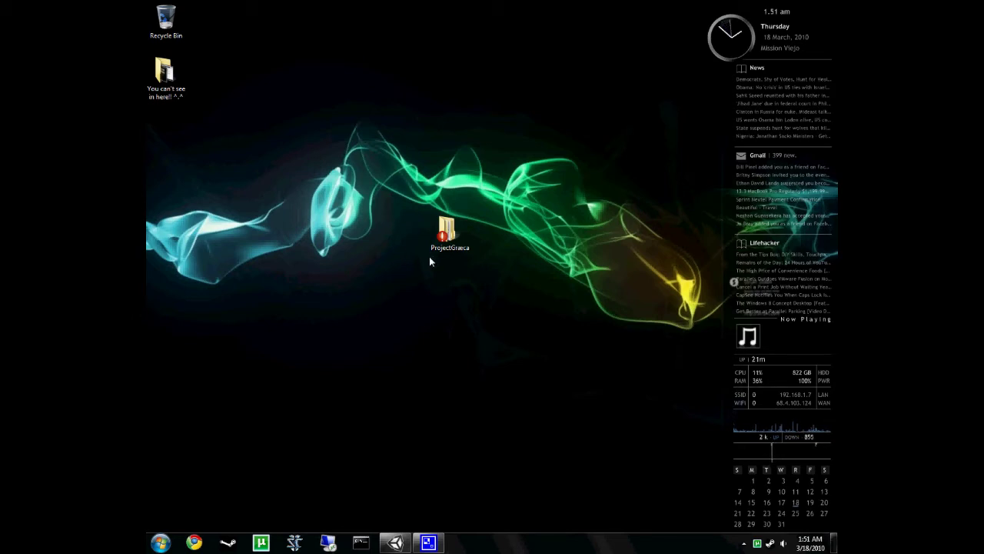
pyautogui.click(401, 546)
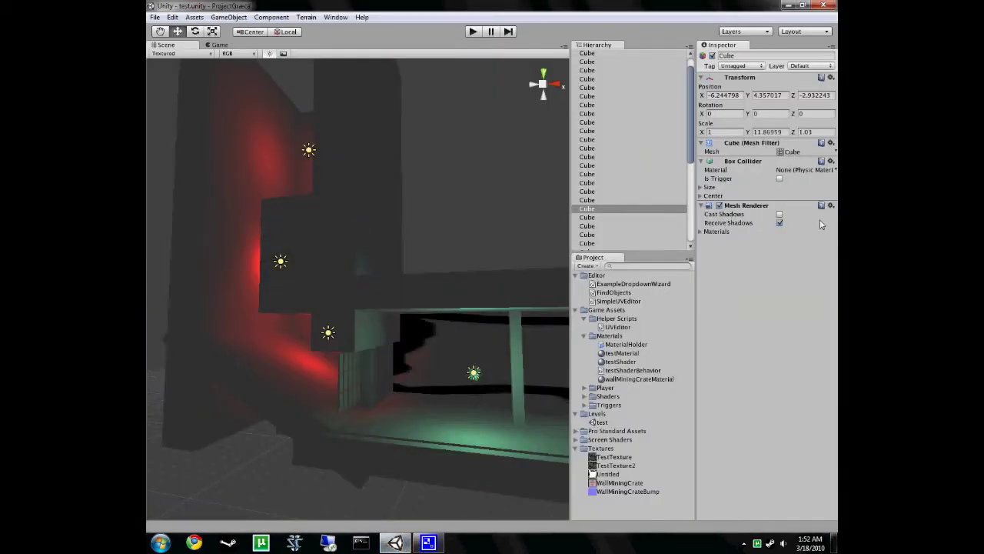
pyautogui.click(786, 6)
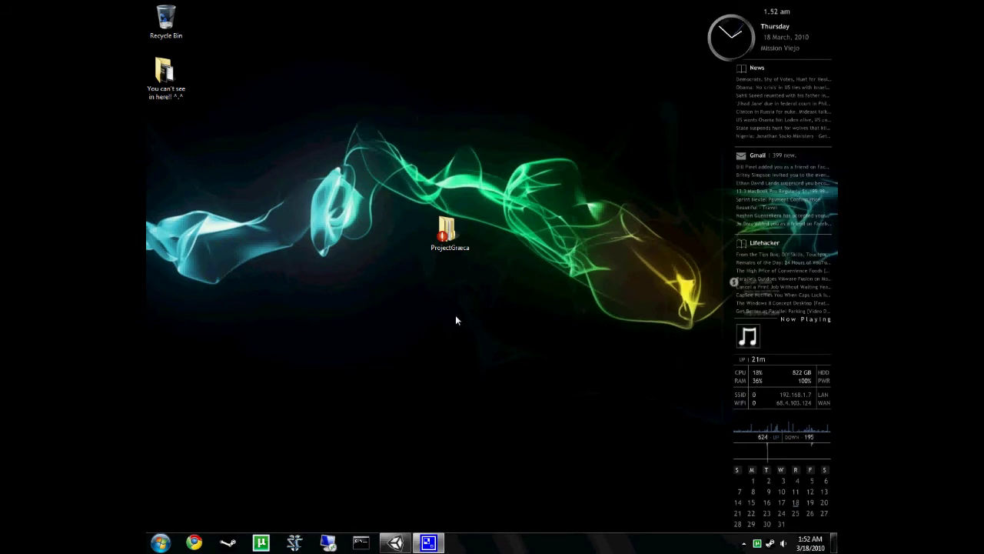
# - Start an SVN commit of the ProjectGræca folder
pyautogui.rightClick(454, 235)
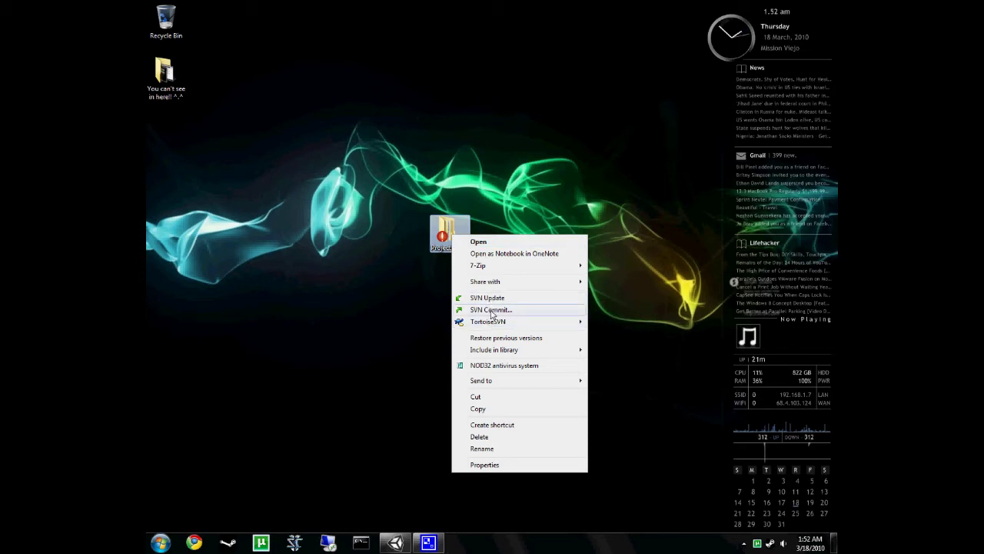
pyautogui.moveTo(495, 324)
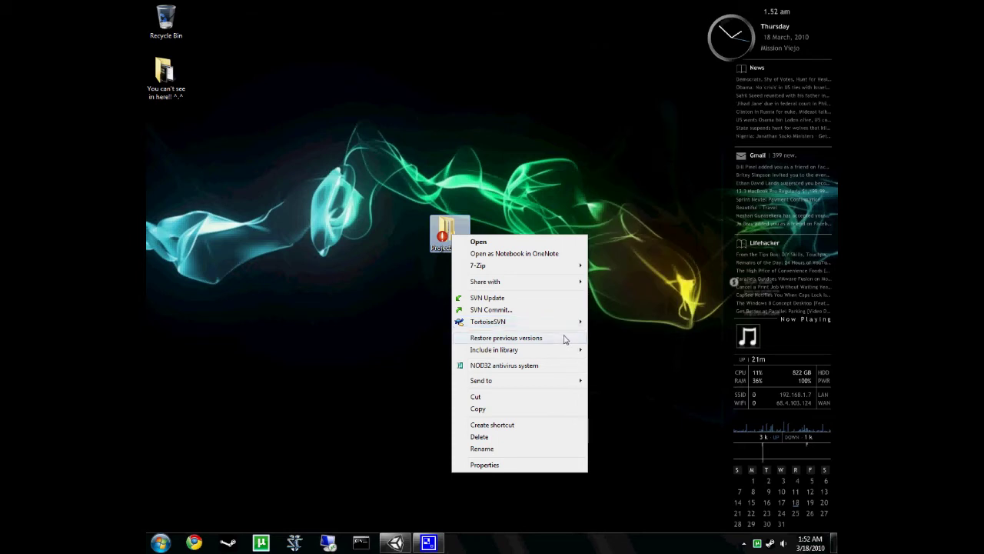
pyautogui.click(508, 311)
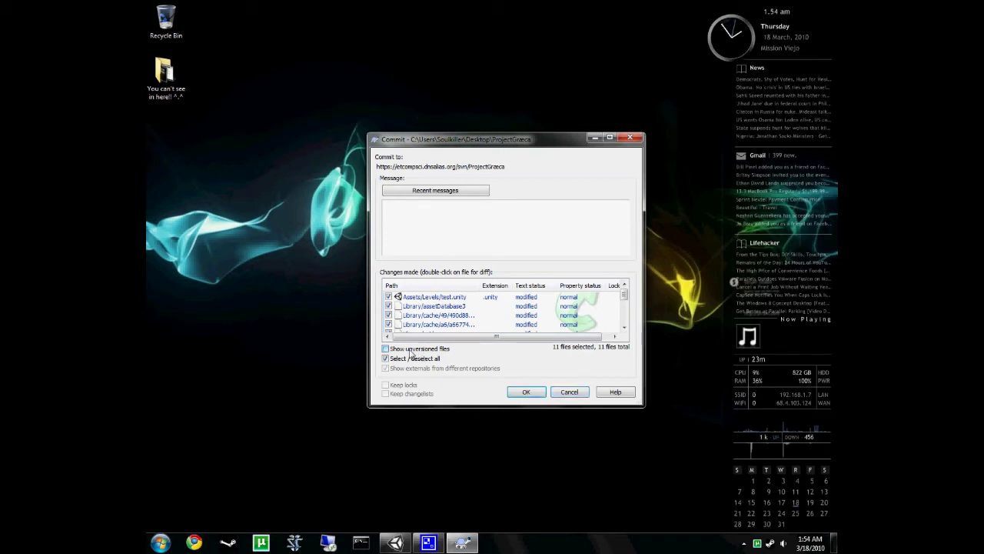
# - Show unversioned files in the commit's list of changes, look through them, and hide them again
pyautogui.click(400, 350)
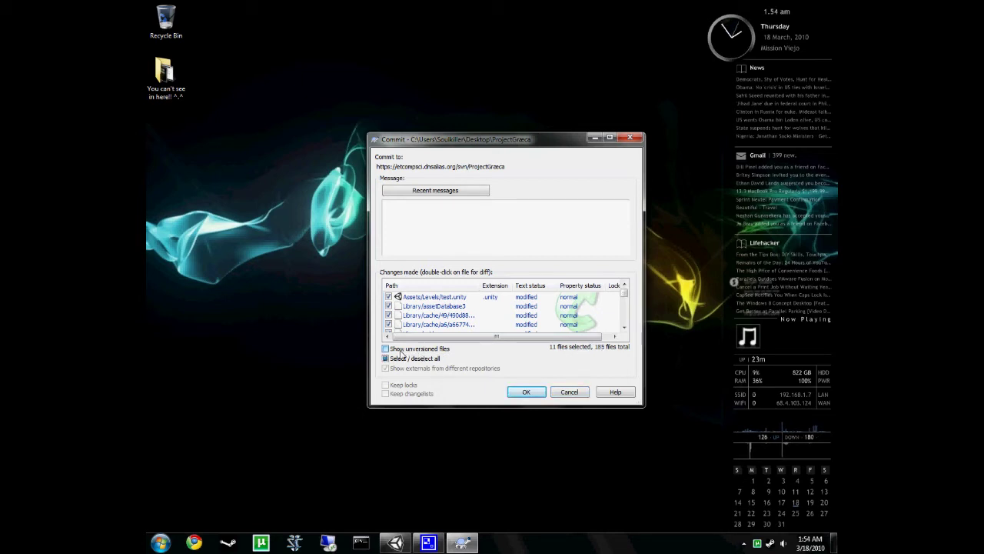
pyautogui.scroll(-5, 624, 296)
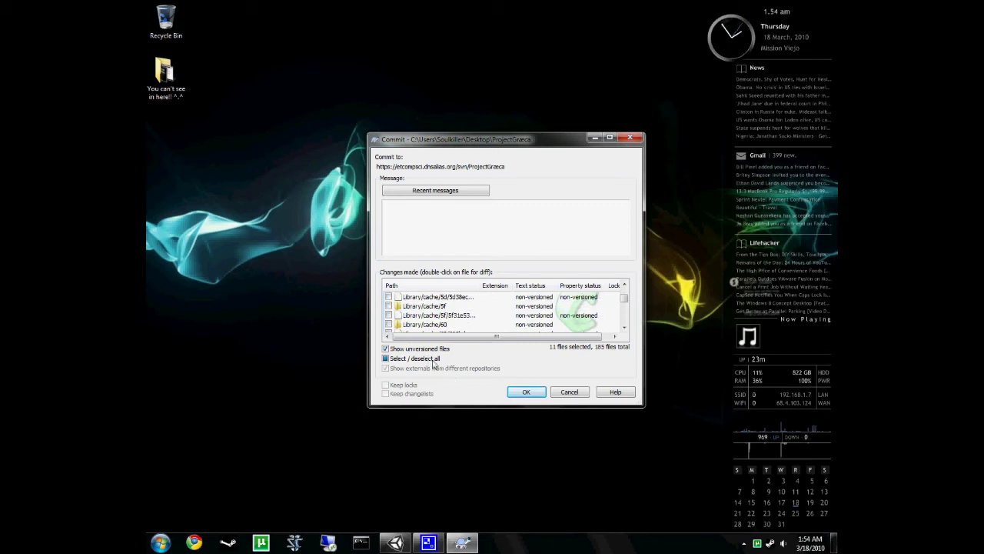
pyautogui.moveTo(624, 299)
pyautogui.mouseDown()
pyautogui.moveTo(625, 321)
pyautogui.moveTo(625, 290)
pyautogui.mouseUp()
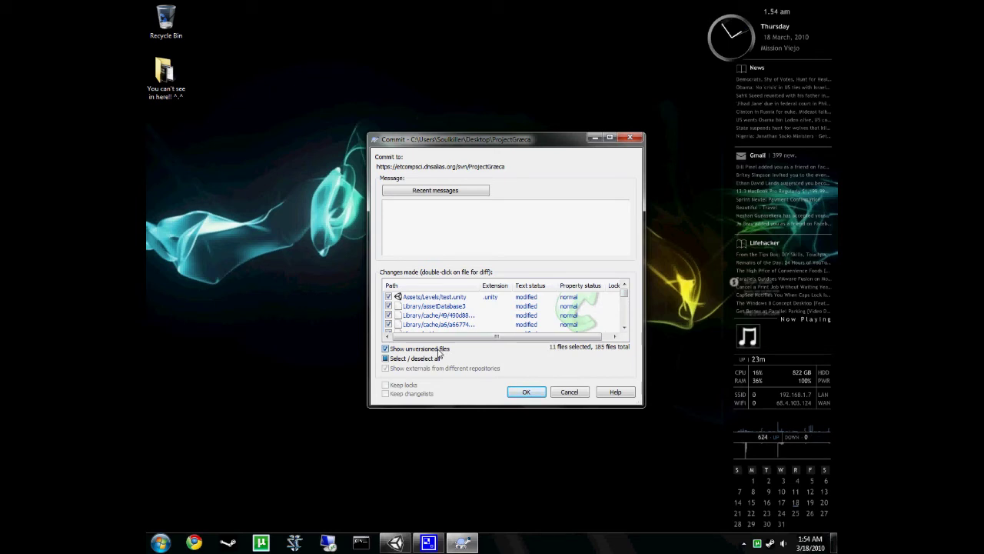
pyautogui.click(440, 351)
pyautogui.moveTo(625, 295)
pyautogui.mouseDown()
pyautogui.moveTo(624, 330)
pyautogui.moveTo(624, 293)
pyautogui.mouseUp()
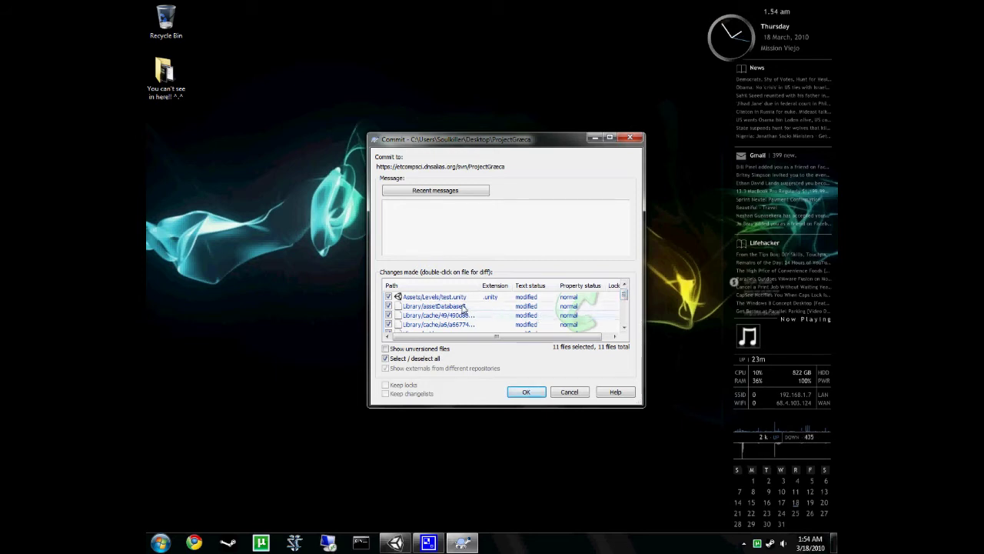
pyautogui.moveTo(625, 295)
pyautogui.mouseDown()
pyautogui.moveTo(626, 327)
pyautogui.moveTo(637, 280)
pyautogui.mouseUp()
# - Enter the commit message "Change cube object to no shadows", followed by a blank line and "For the purpose of the demo."
pyautogui.click(442, 238)
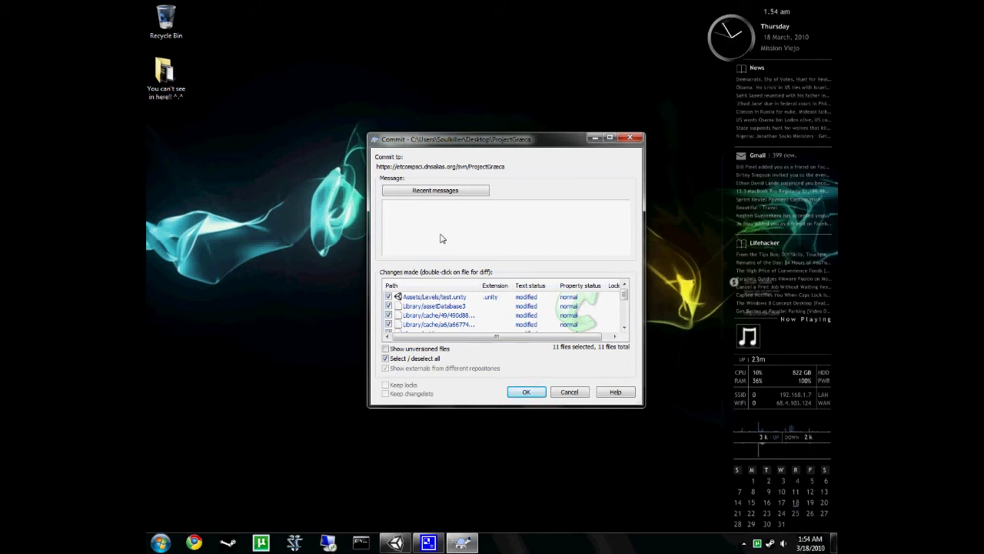
pyautogui.write('hange cube object')
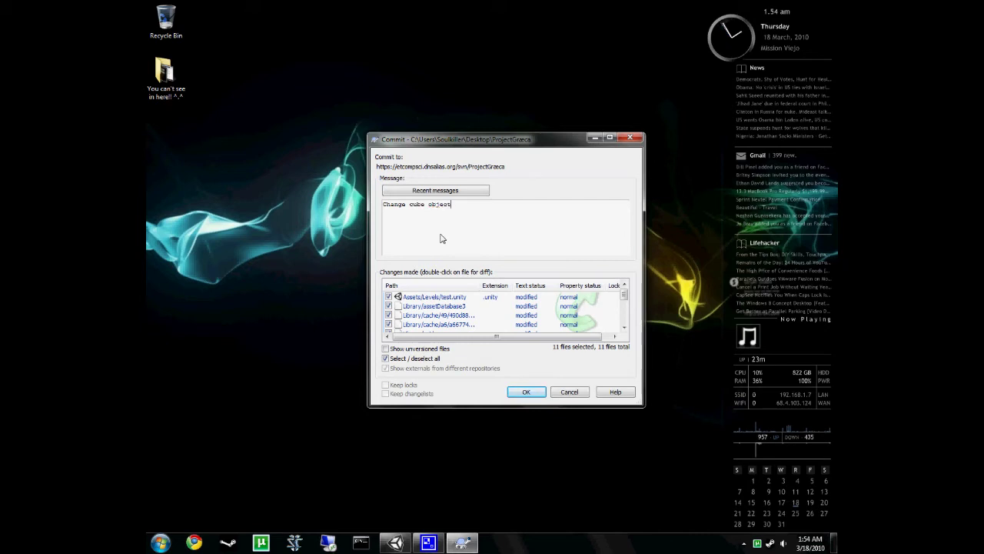
pyautogui.write(' to no shadows')
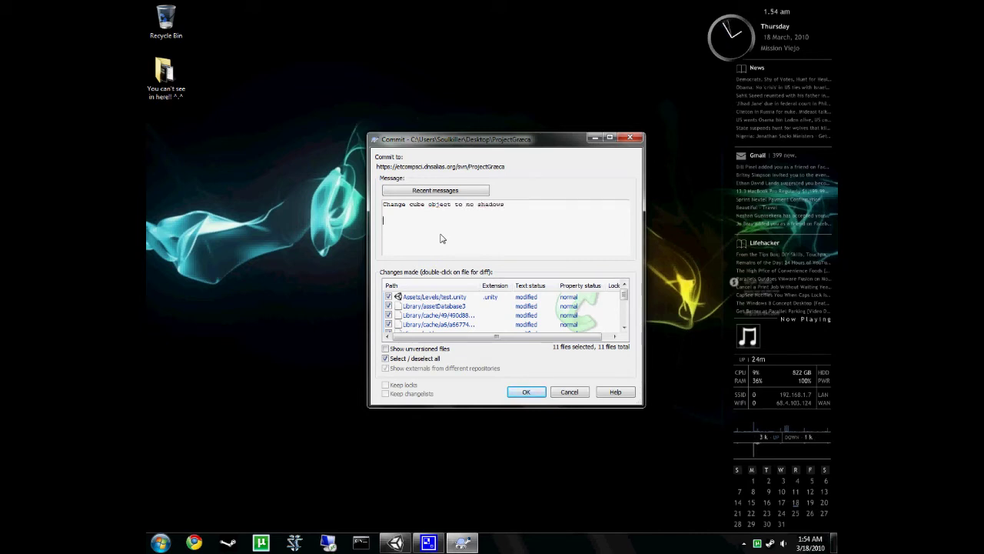
pyautogui.press('Return')
pyautogui.press('Return')
pyautogui.write('For the purpose of t')
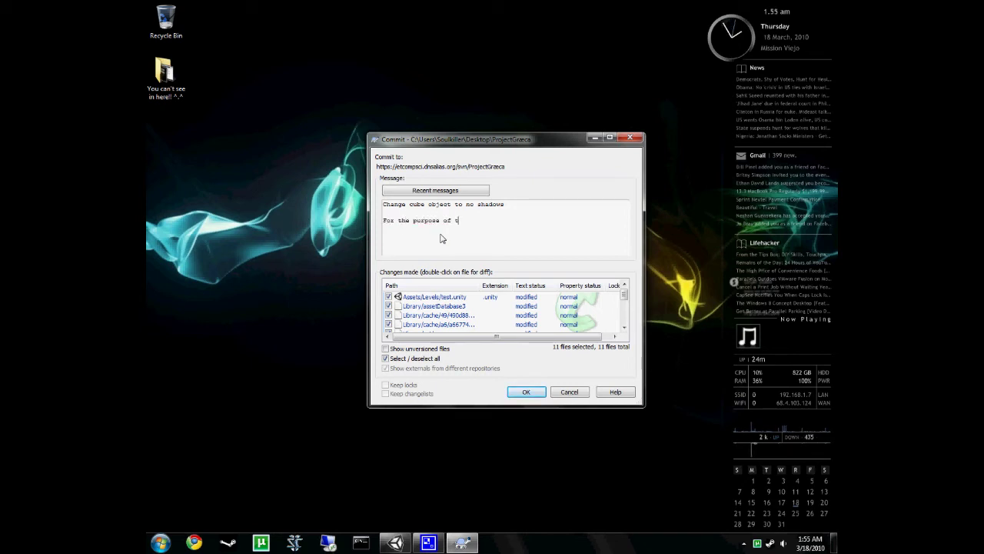
pyautogui.write('he demo.')
pyautogui.moveTo(482, 230); pyautogui.dragTo(364, 202)
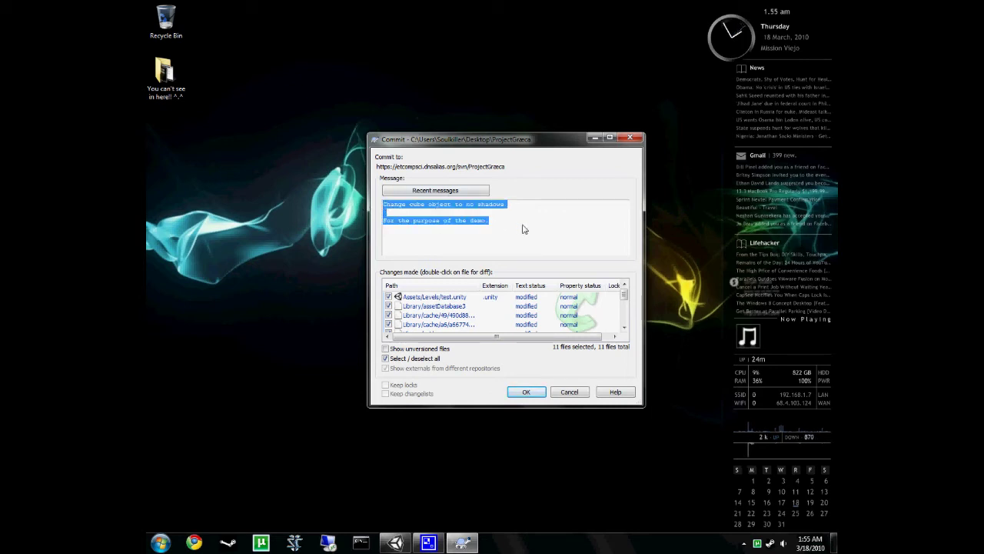
pyautogui.moveTo(523, 226); pyautogui.dragTo(356, 200)
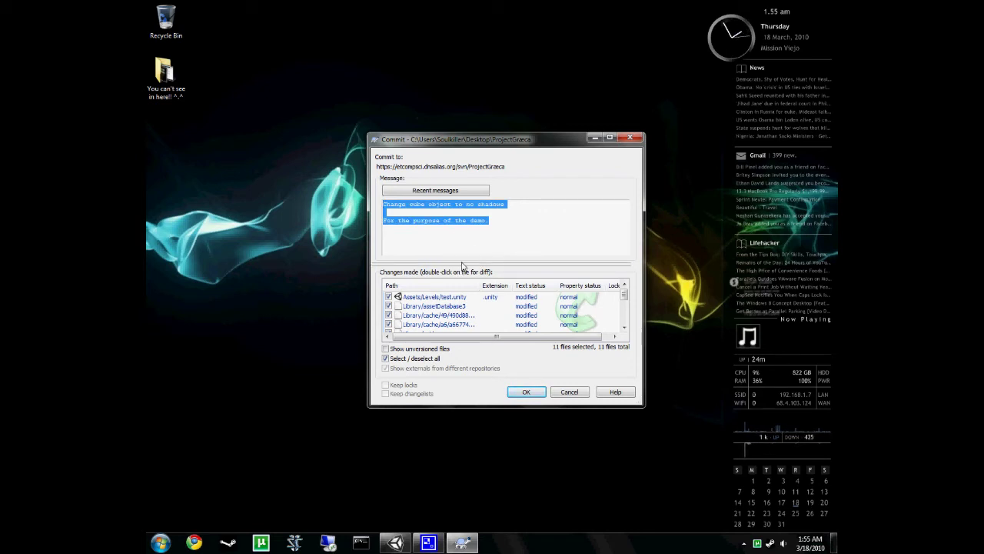
pyautogui.click(521, 229)
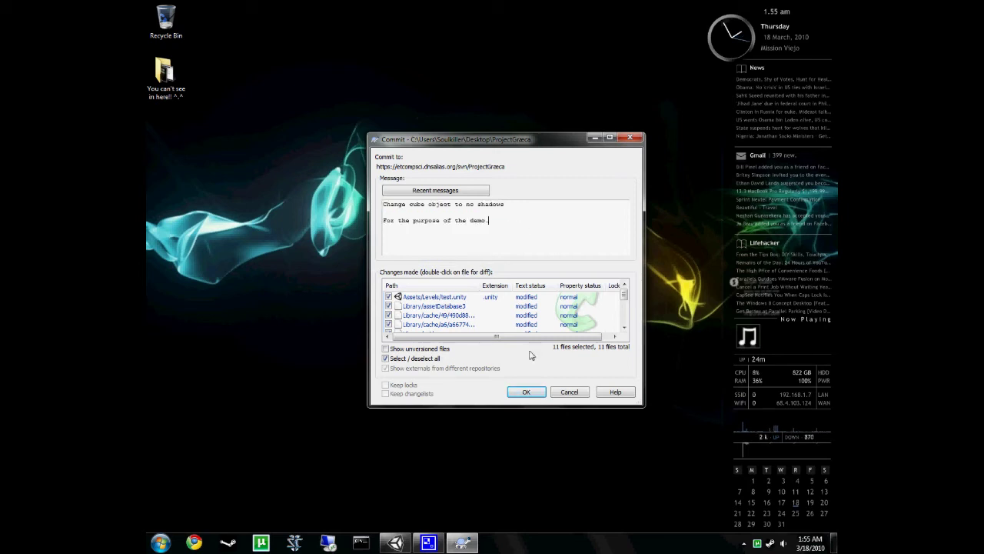
# - Commit the selected changes to the repository, review the list of sent files, and dismiss the commit report
pyautogui.click(530, 392)
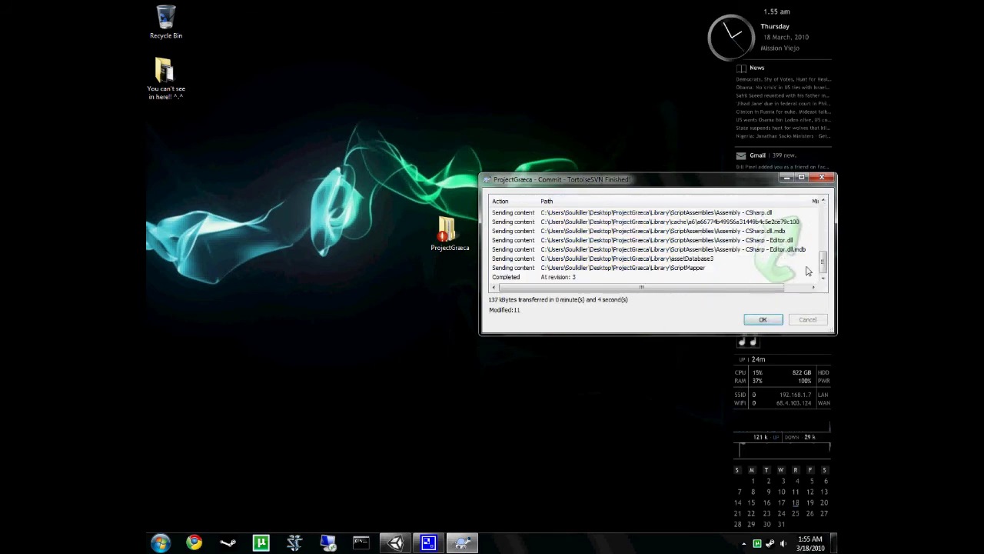
pyautogui.moveTo(826, 265)
pyautogui.mouseDown()
pyautogui.moveTo(823, 213)
pyautogui.moveTo(823, 265)
pyautogui.mouseUp()
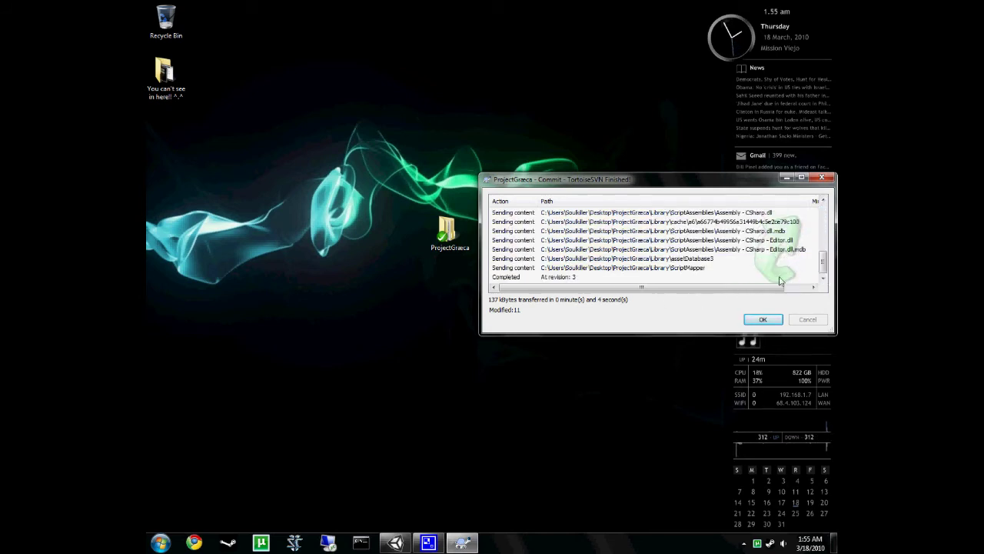
pyautogui.click(761, 319)
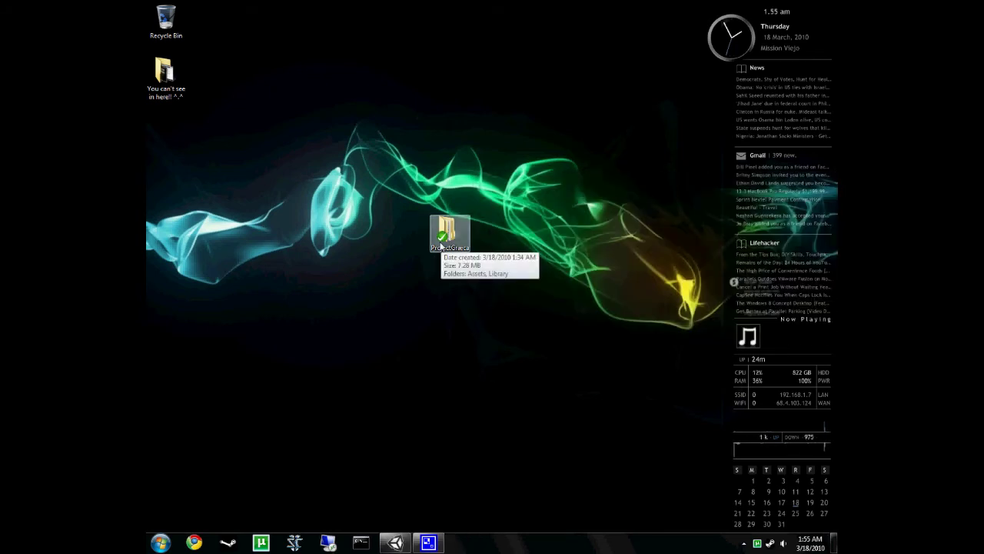
# - Examine the version-control marks on the ProjectGræca folder and its Library contents, and close the folder window
pyautogui.doubleClick(449, 235)
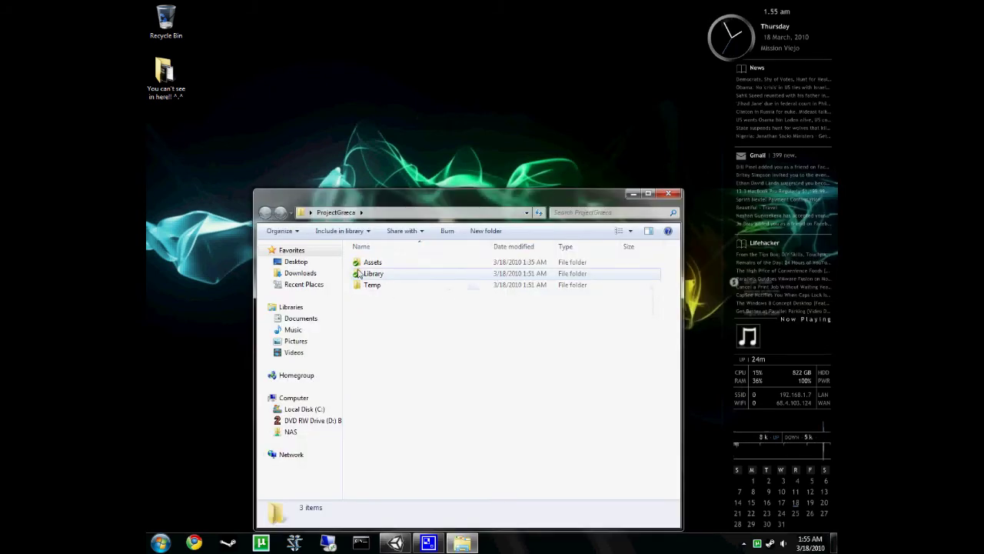
pyautogui.click(669, 193)
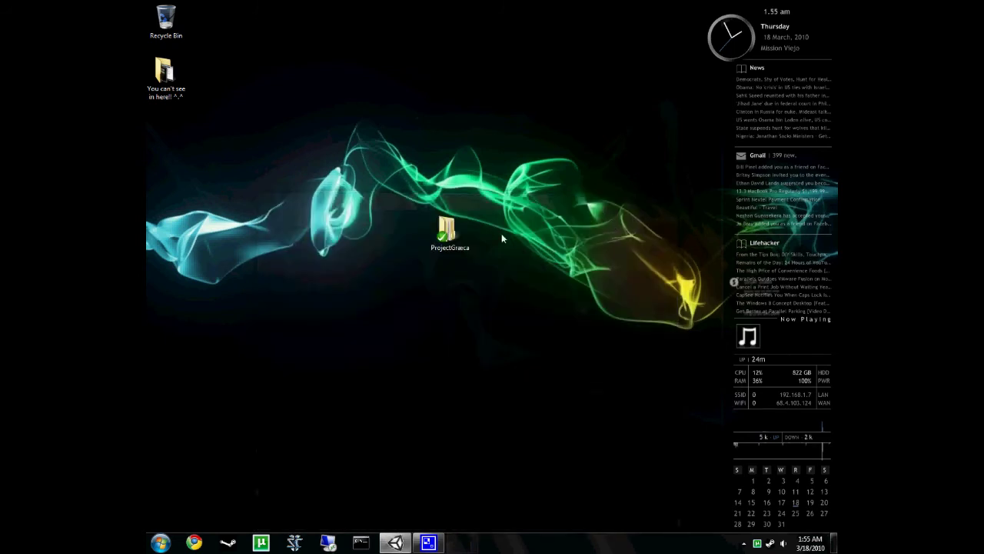
pyautogui.moveTo(421, 205); pyautogui.dragTo(477, 288)
pyautogui.click(452, 247)
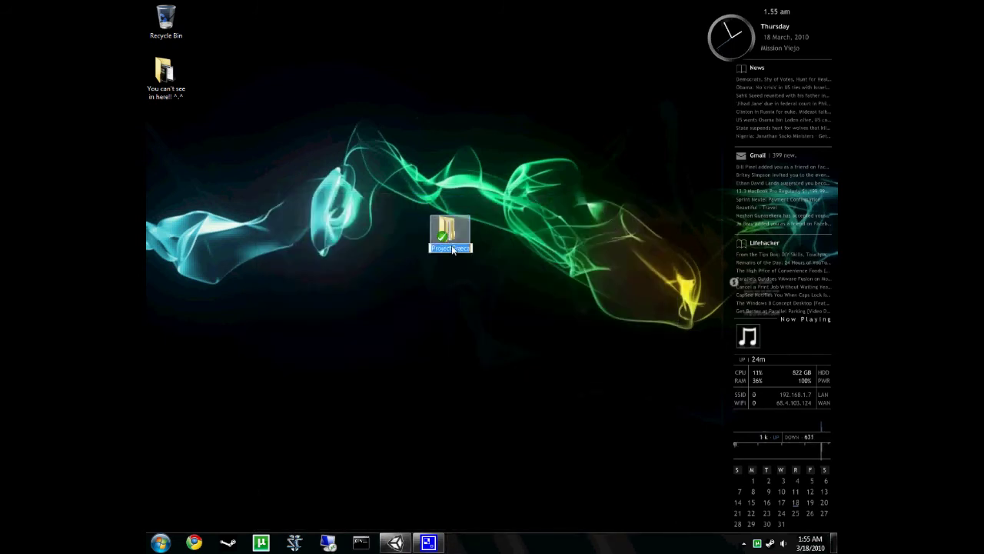
pyautogui.click(503, 208)
pyautogui.doubleClick(451, 233)
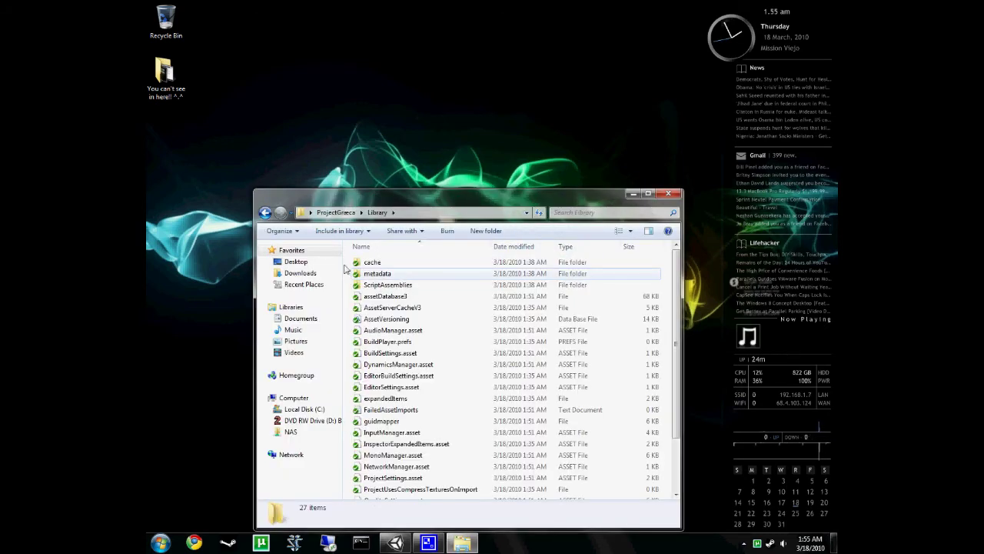
pyautogui.scroll(-3, 372, 276)
pyautogui.click(265, 213)
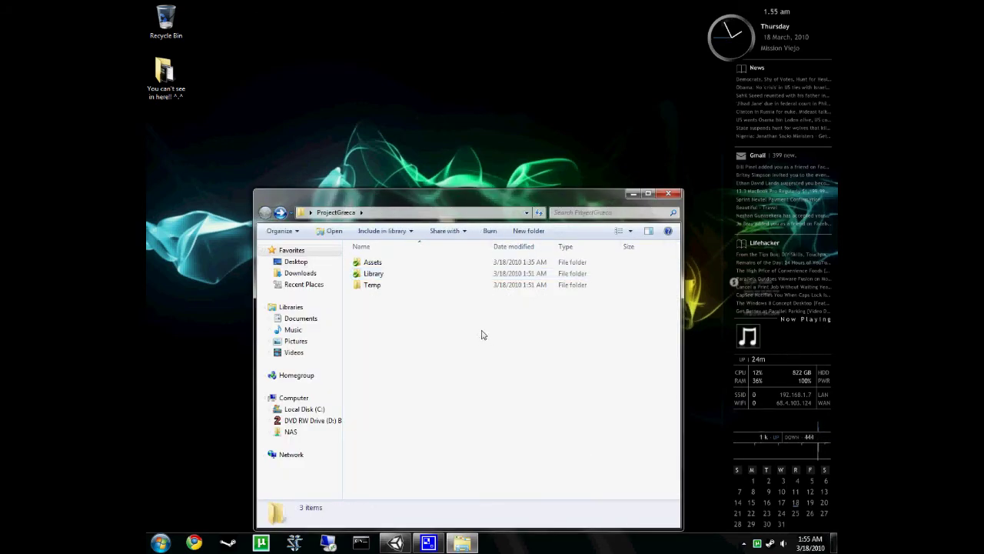
pyautogui.click(670, 193)
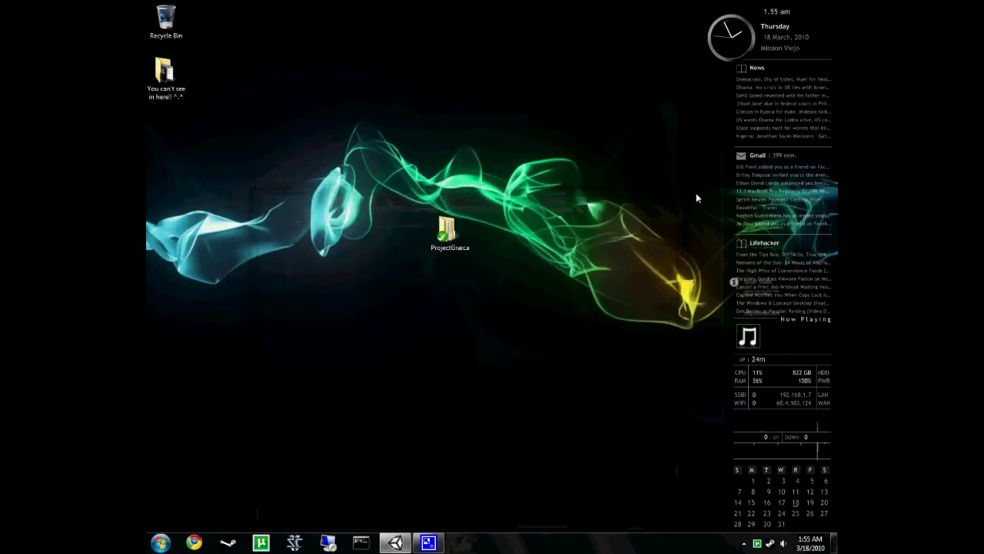
pyautogui.click(393, 544)
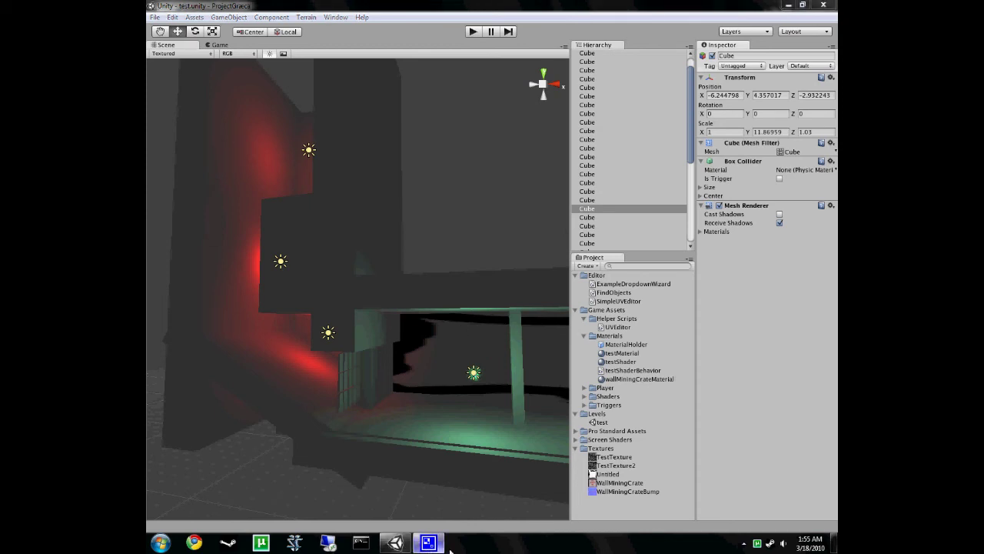
pyautogui.click(744, 543)
pyautogui.click(739, 486)
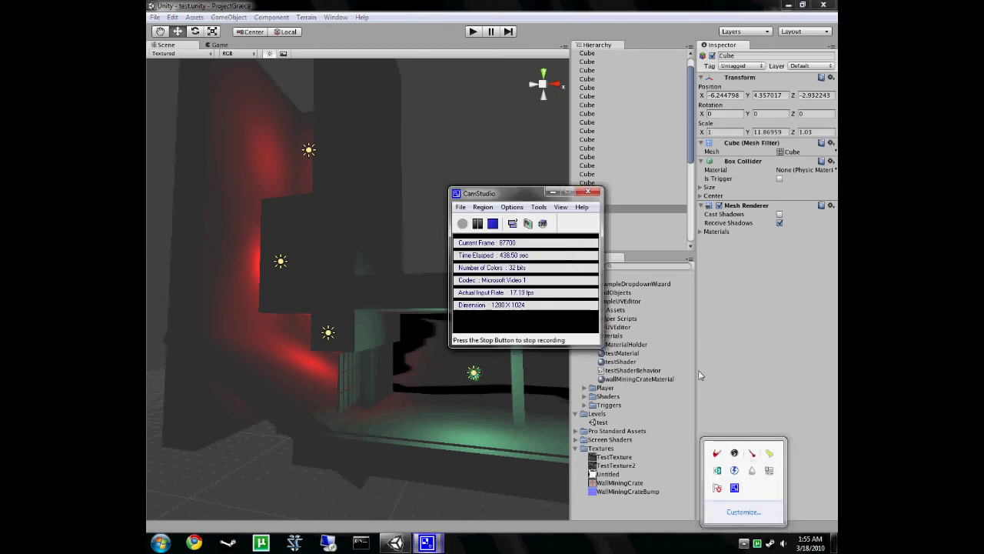
pyautogui.click(490, 221)
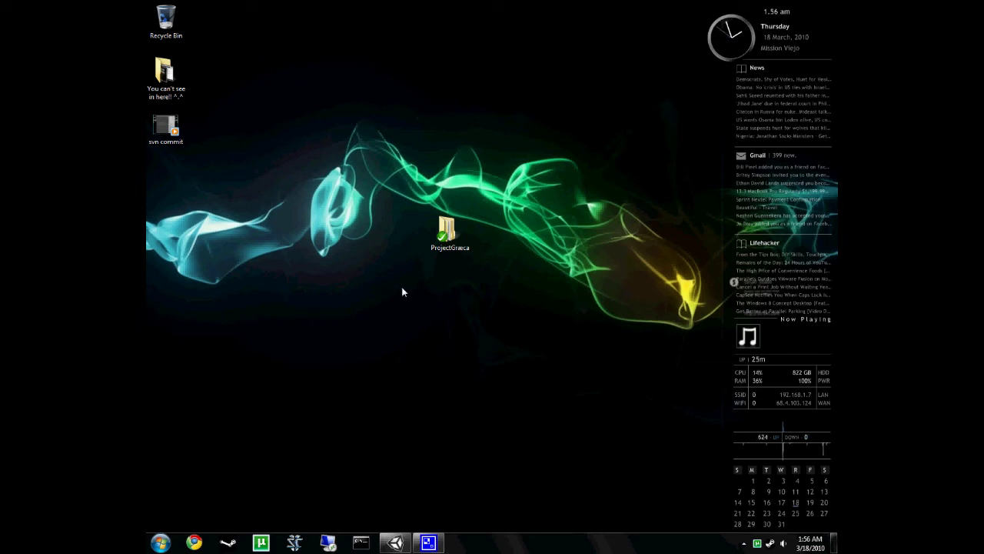
# - Update the ProjectGræca folder from the SVN repository and dismiss the update report
pyautogui.rightClick(444, 237)
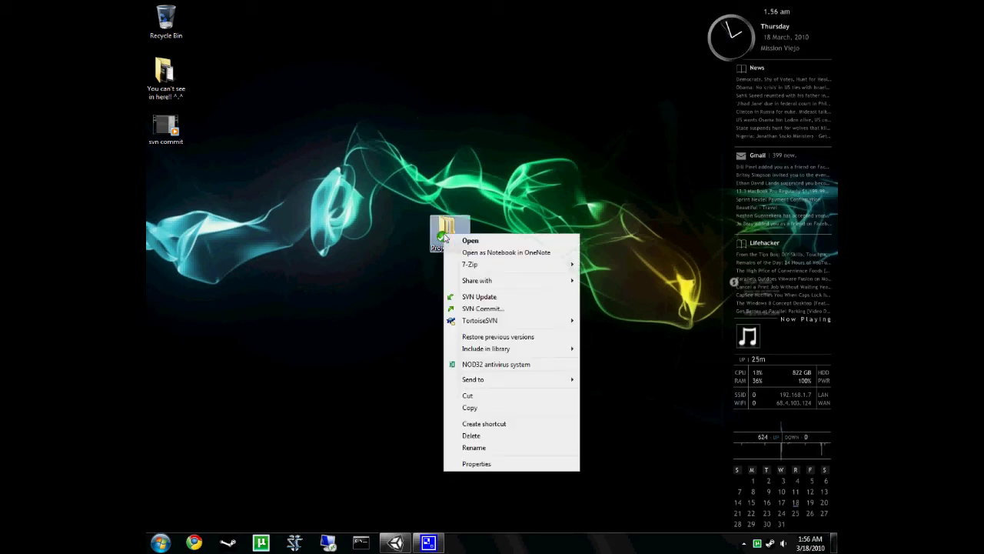
pyautogui.click(495, 298)
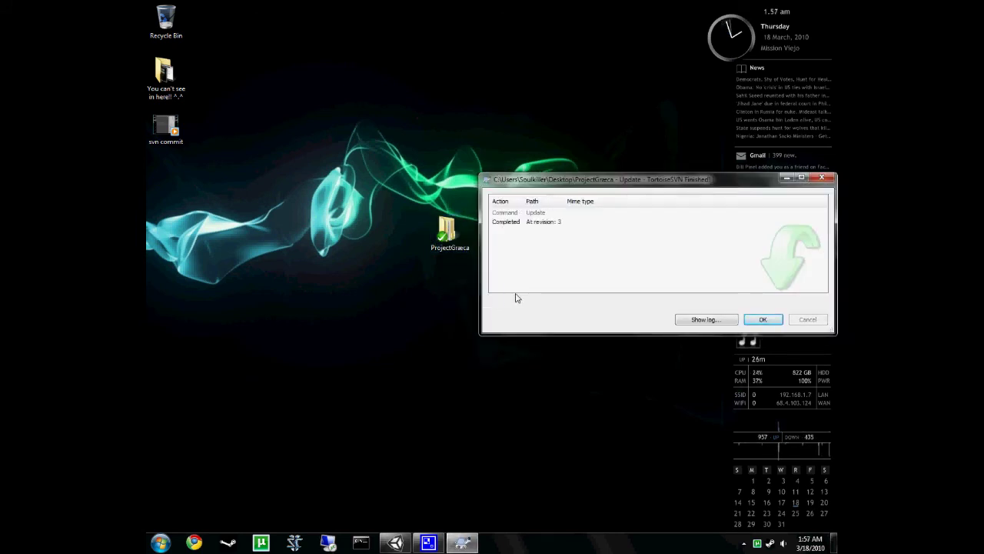
pyautogui.click(562, 224)
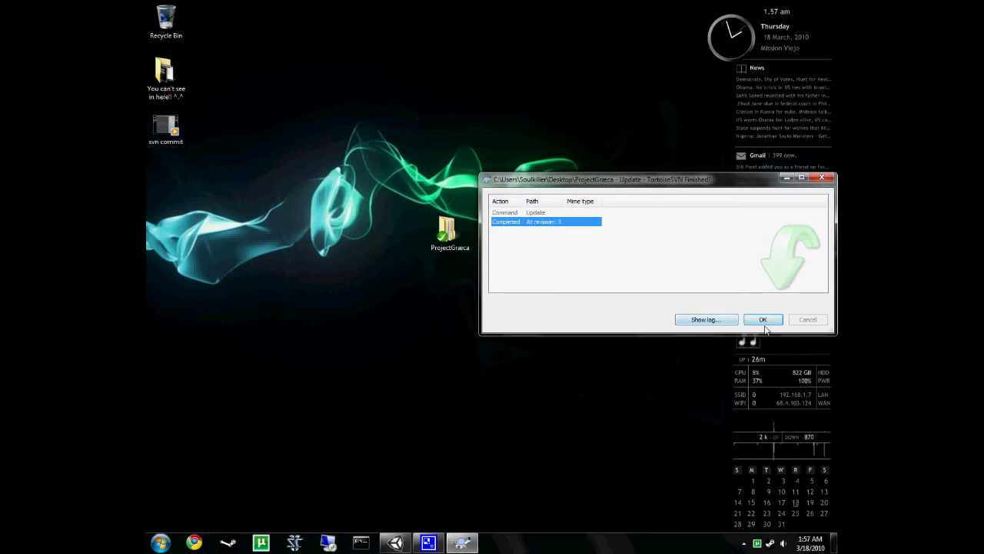
pyautogui.moveTo(767, 322); pyautogui.dragTo(656, 338)
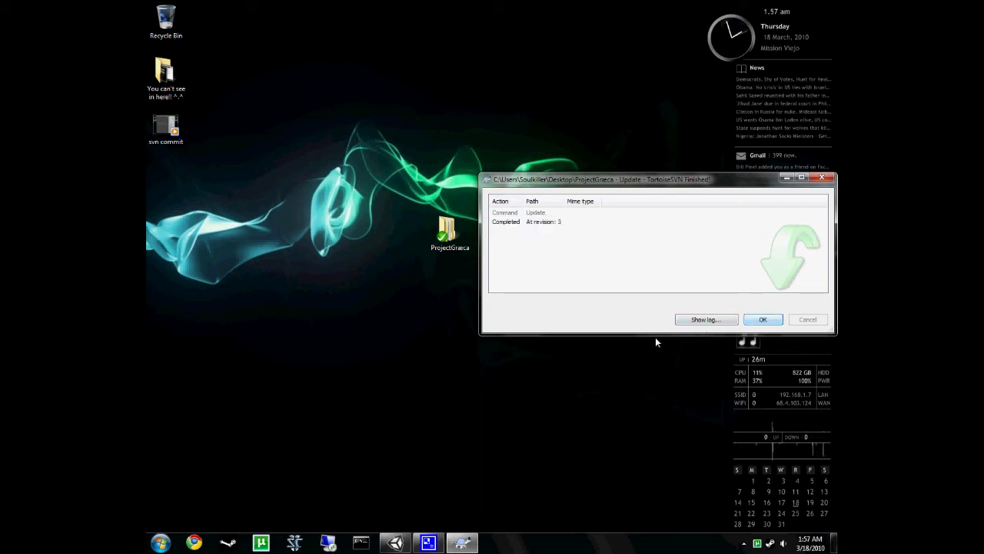
pyautogui.click(754, 322)
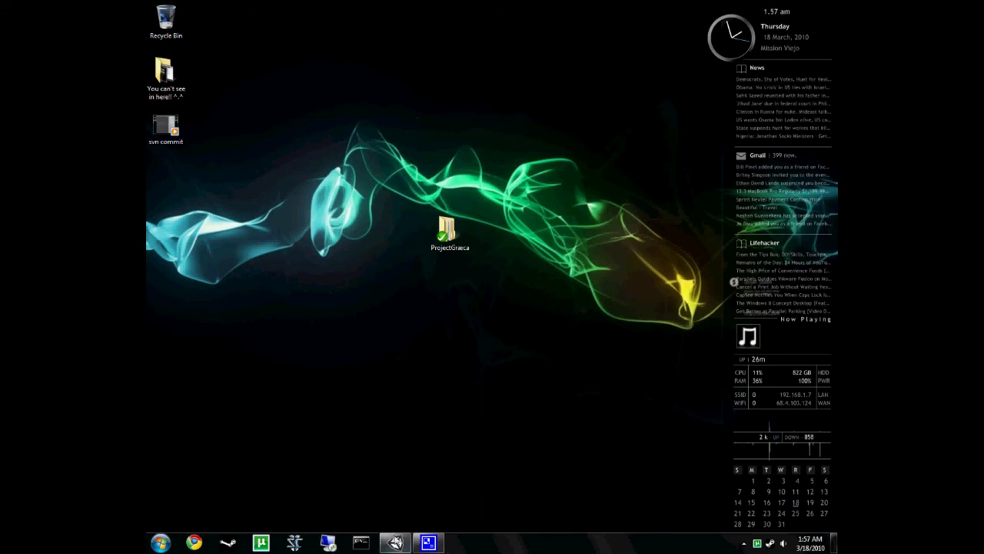
# - Switch to Unity, look over the test scene around the selected Cube, and return to the desktop
pyautogui.click(395, 542)
pyautogui.moveTo(345, 335); pyautogui.dragTo(493, 357, button='right')
pyautogui.scroll(-3, 442, 349)
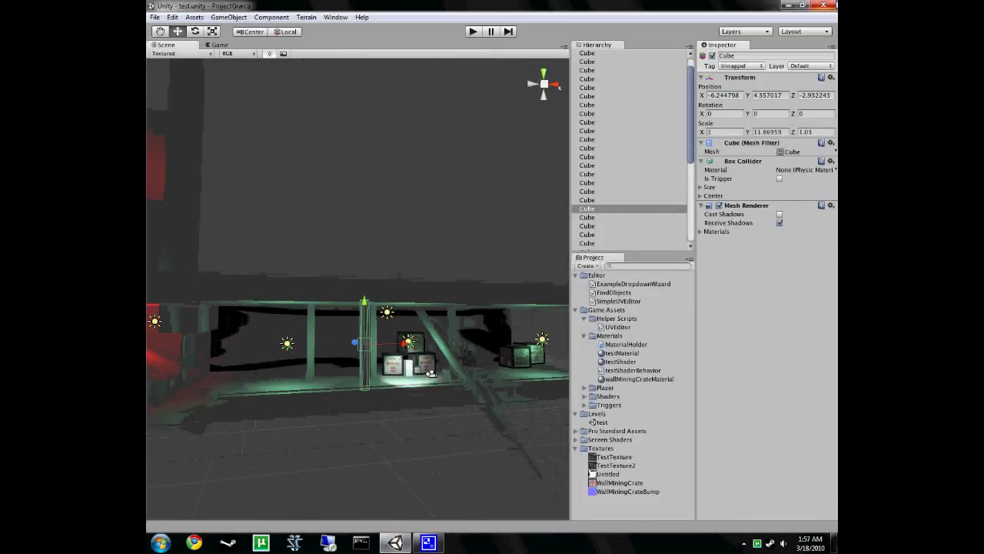
pyautogui.click(785, 6)
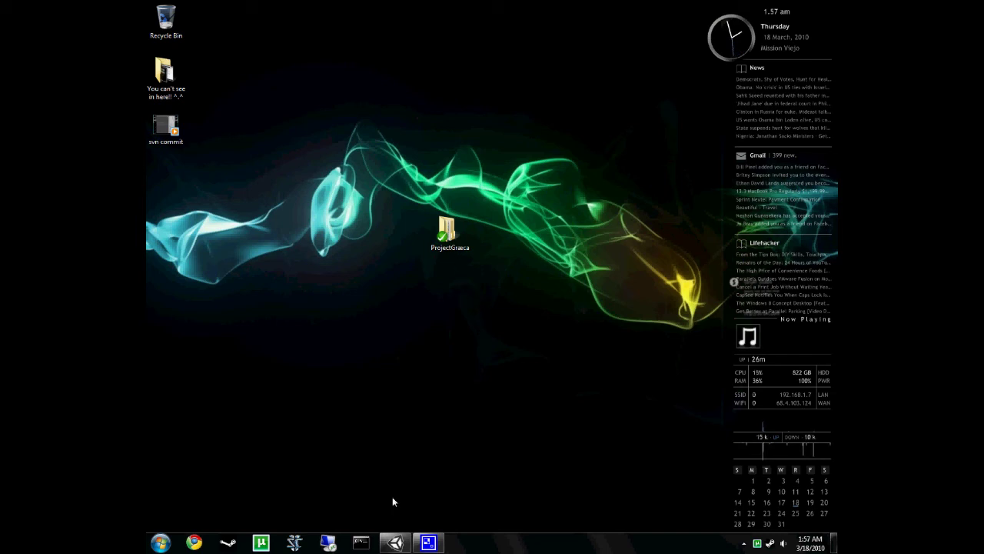
# - Show the TortoiseSVN revision log of the ProjectGræca folder
pyautogui.rightClick(442, 236)
pyautogui.moveTo(487, 323)
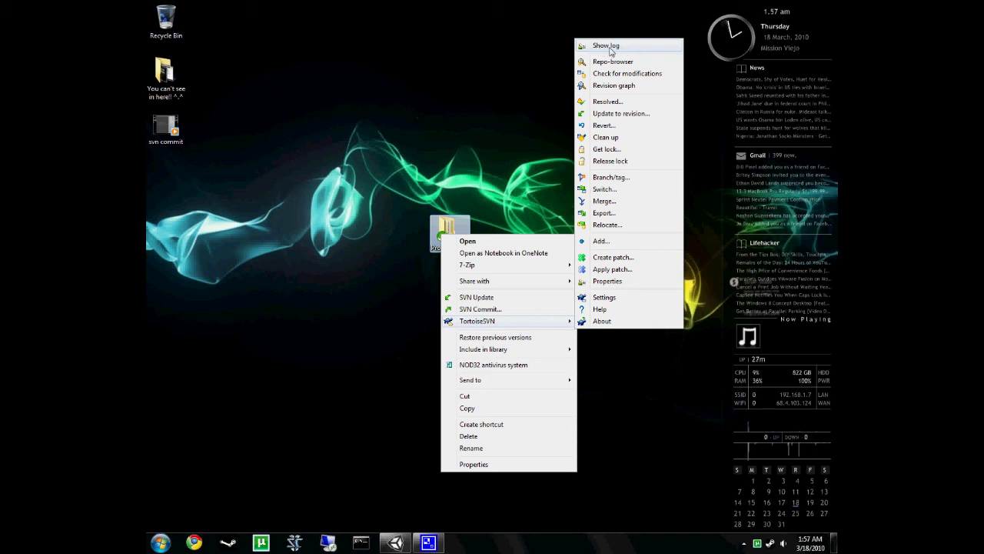
pyautogui.click(624, 48)
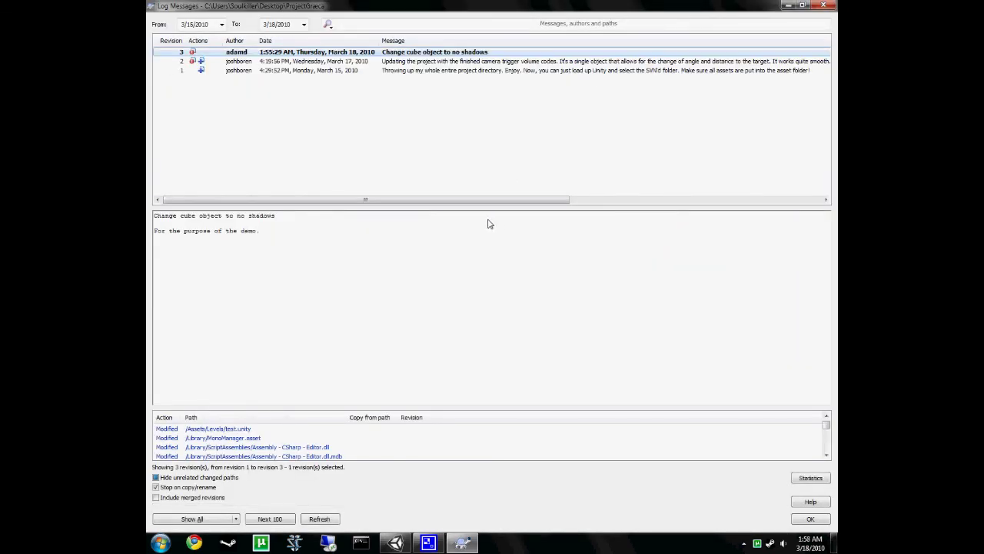
# - Examine the authors, full log messages and changed paths of revisions 3, 2 and 1 in the ProjectGræca log
pyautogui.moveTo(507, 209); pyautogui.dragTo(508, 211)
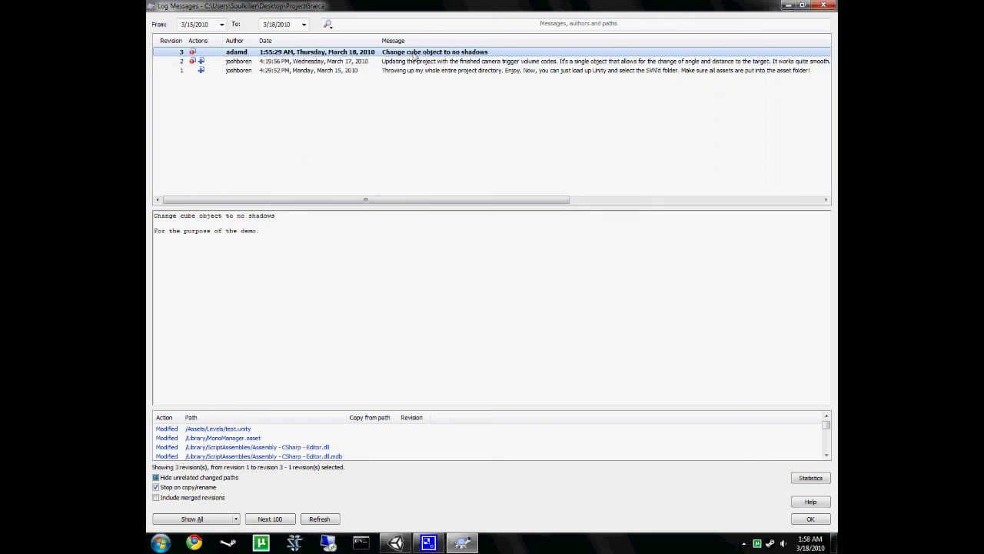
pyautogui.moveTo(260, 231); pyautogui.dragTo(154, 215)
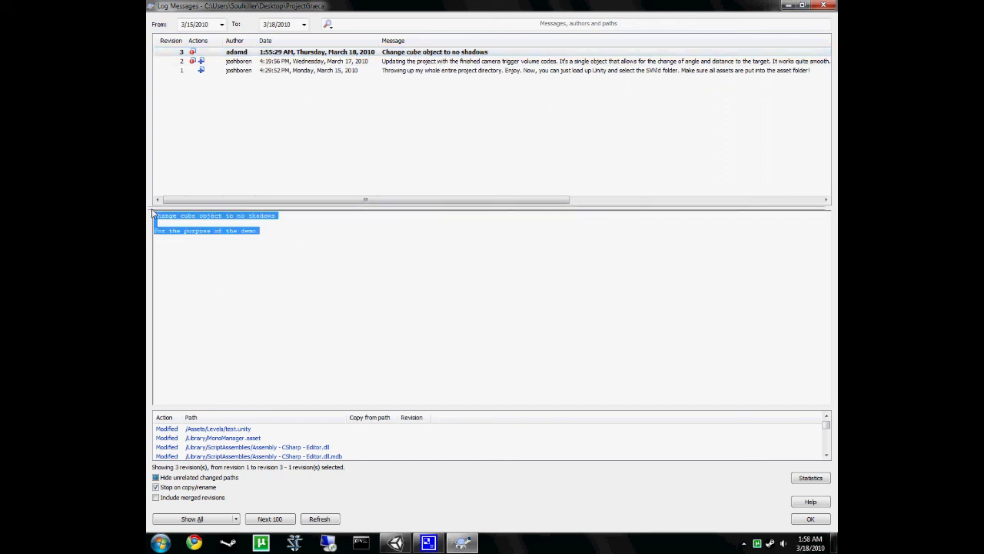
pyautogui.click(338, 52)
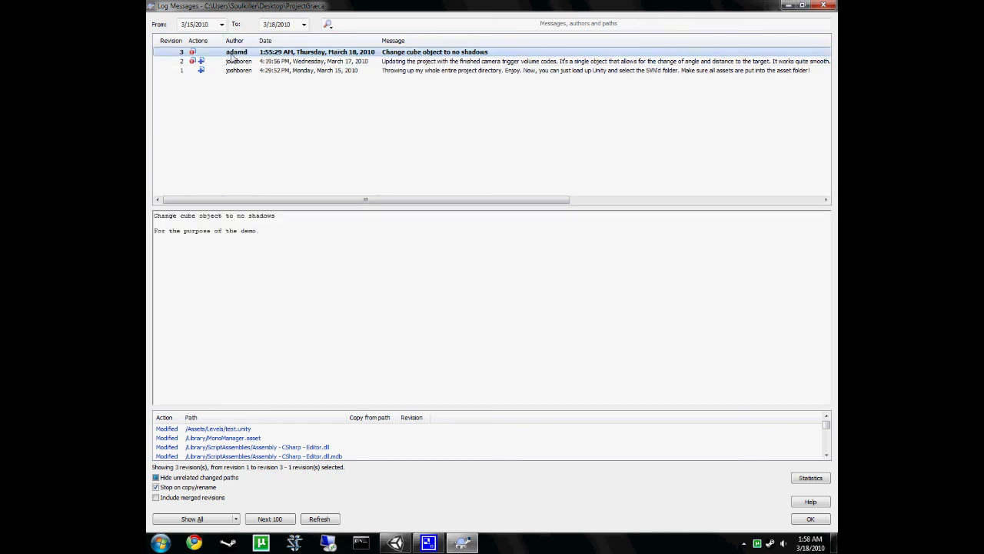
pyautogui.click(412, 63)
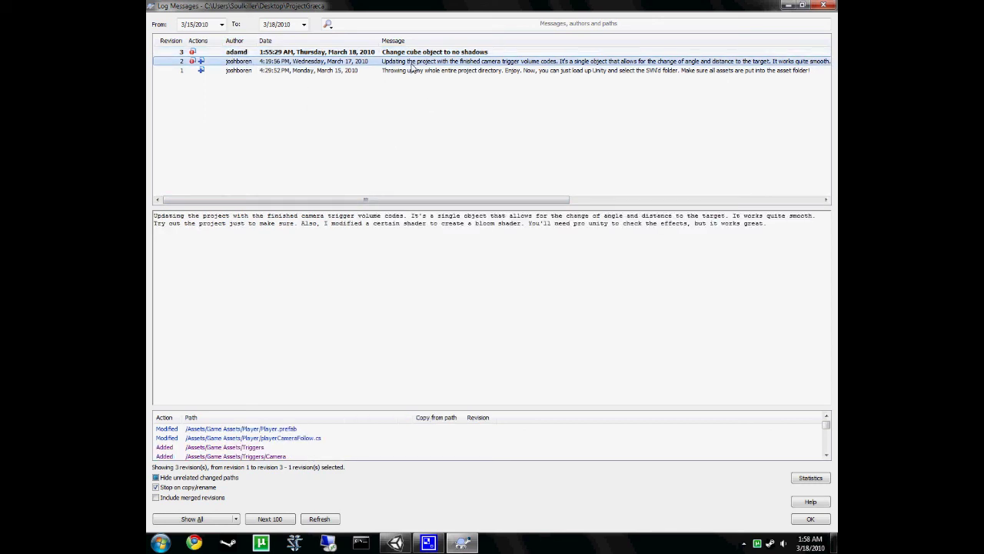
pyautogui.click(412, 70)
pyautogui.click(412, 61)
pyautogui.click(412, 71)
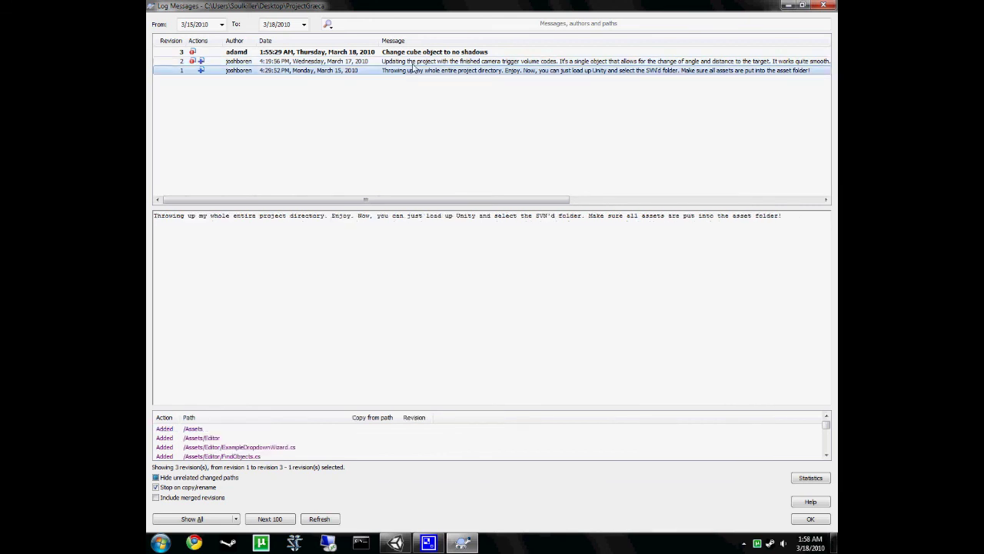
pyautogui.click(413, 62)
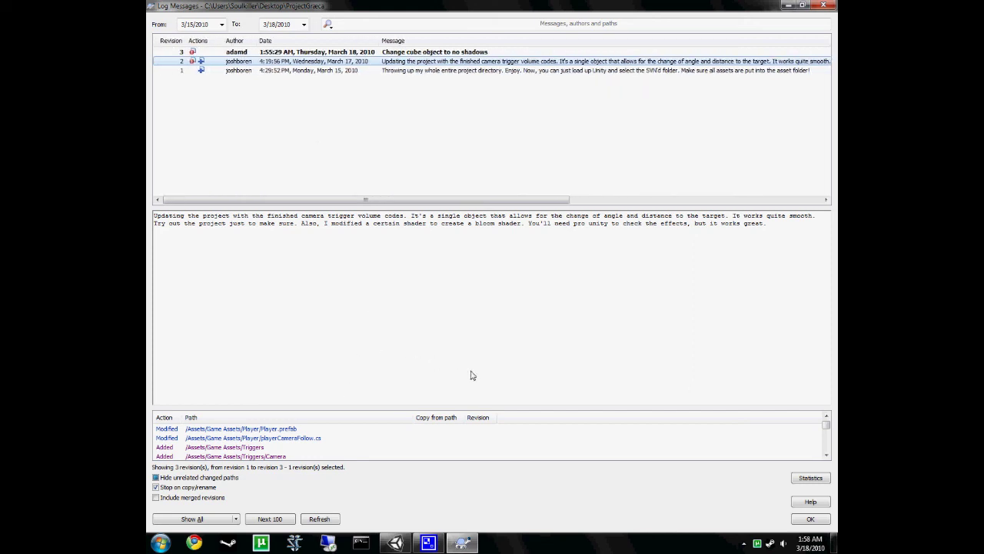
pyautogui.click(441, 52)
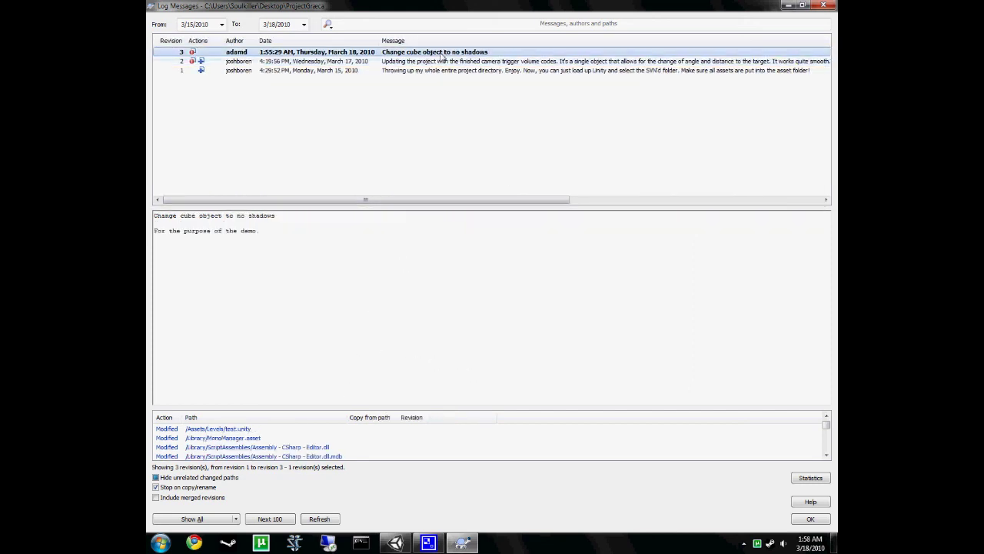
pyautogui.click(477, 61)
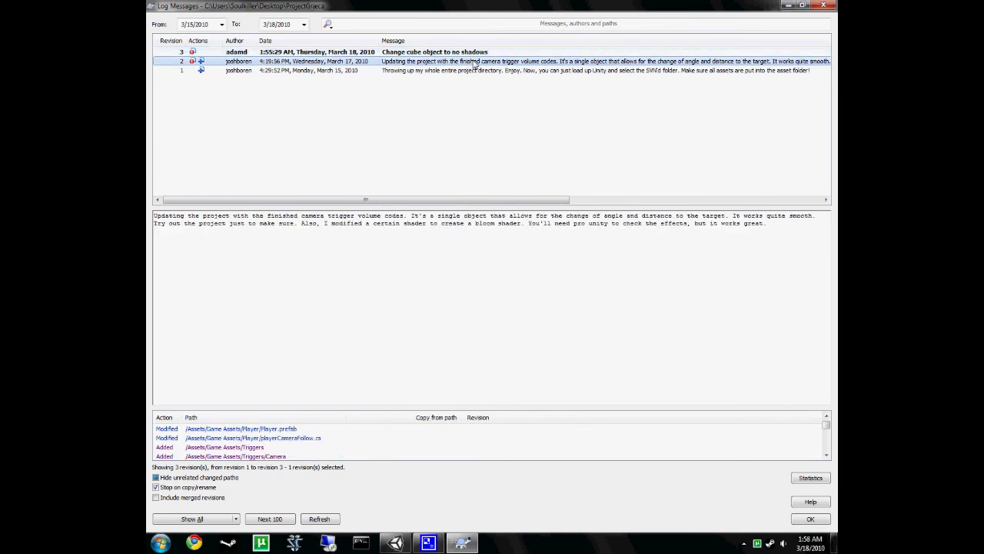
# - Sort the revision list by message, and put it back in descending revision order
pyautogui.click(470, 42)
pyautogui.click(471, 52)
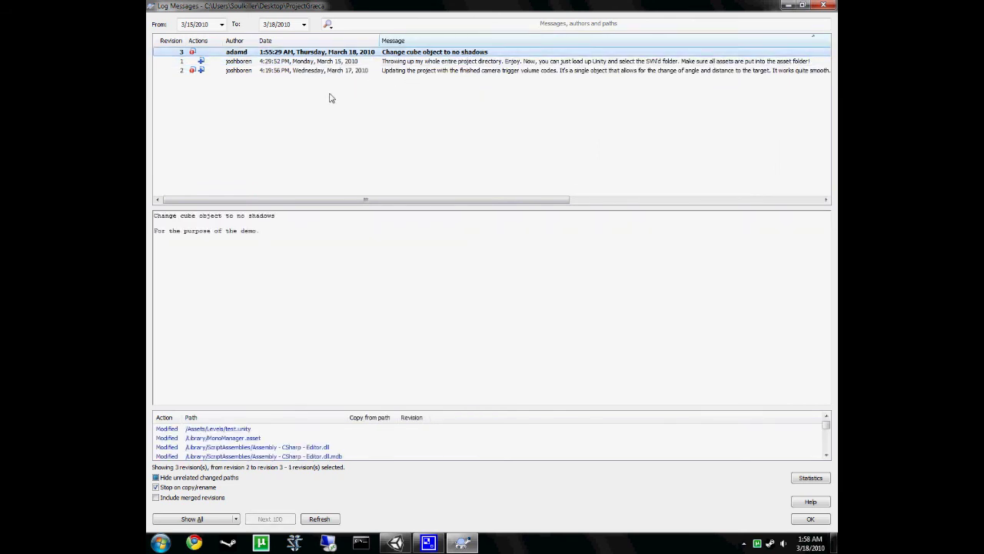
pyautogui.click(171, 41)
pyautogui.click(171, 40)
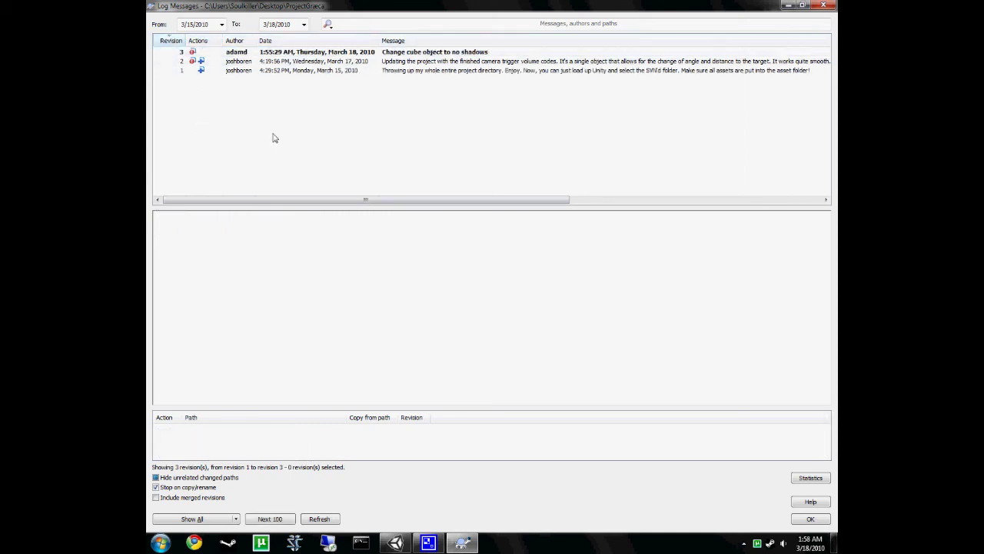
# - Look over the commands offered for revision 3, and review the log messages of revisions 3 and 2
pyautogui.click(250, 56)
pyautogui.rightClick(250, 56)
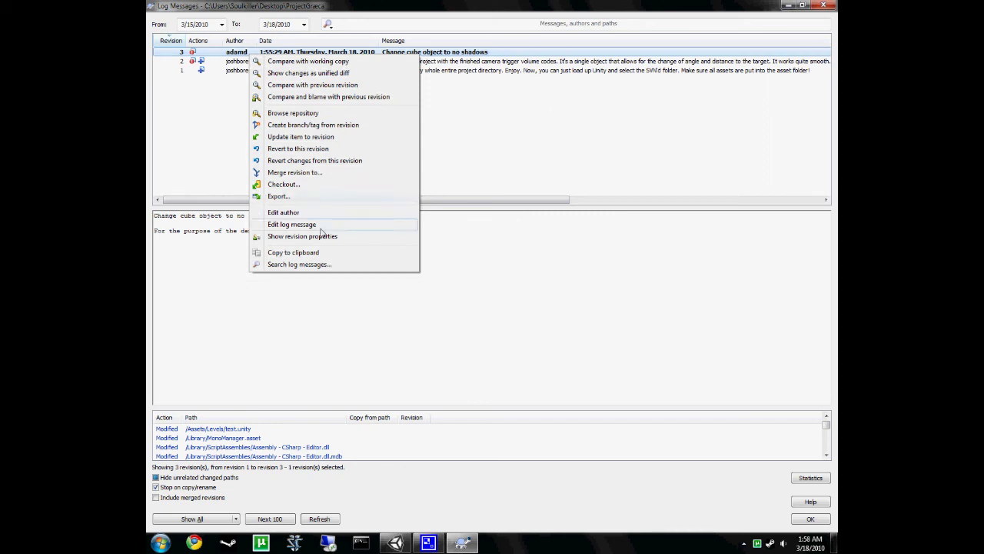
pyautogui.click(189, 157)
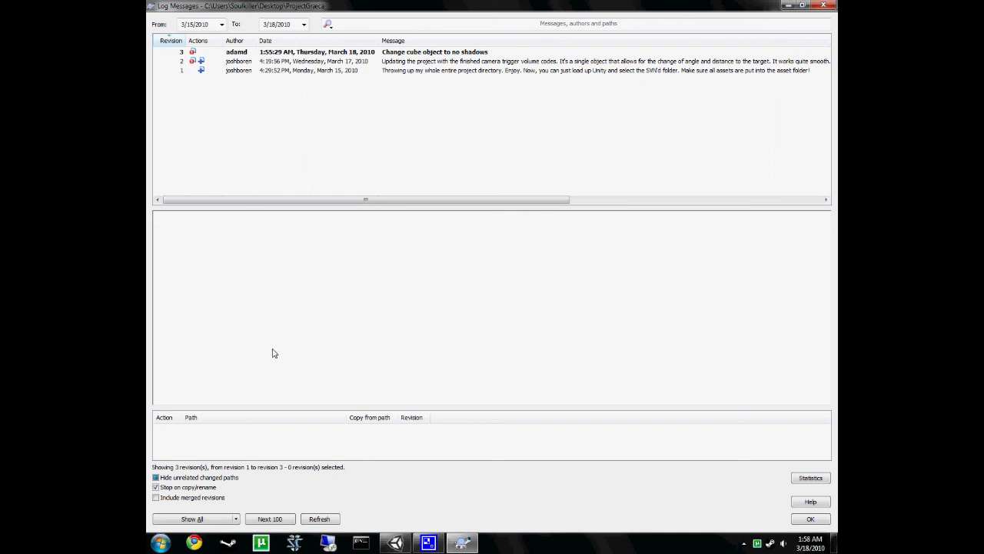
pyautogui.click(441, 54)
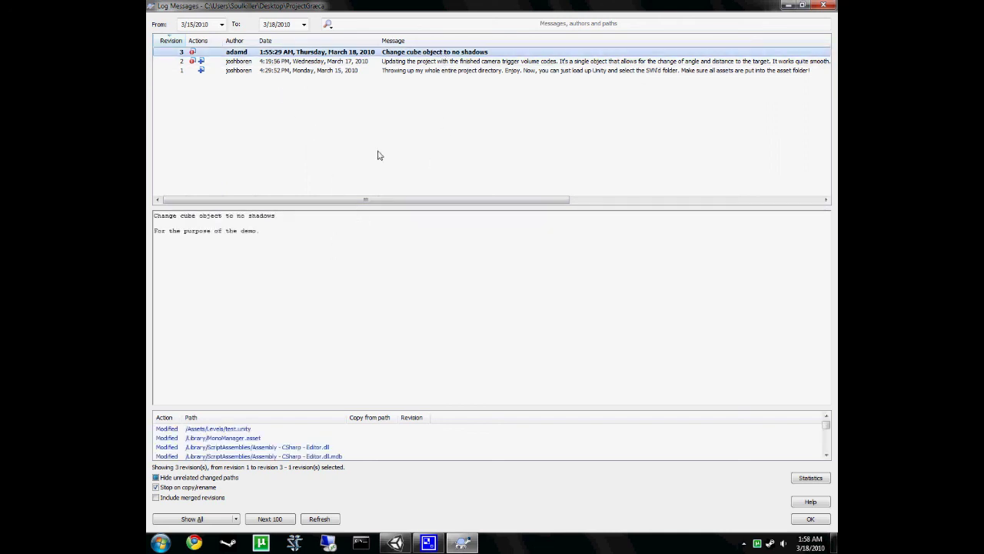
pyautogui.click(420, 62)
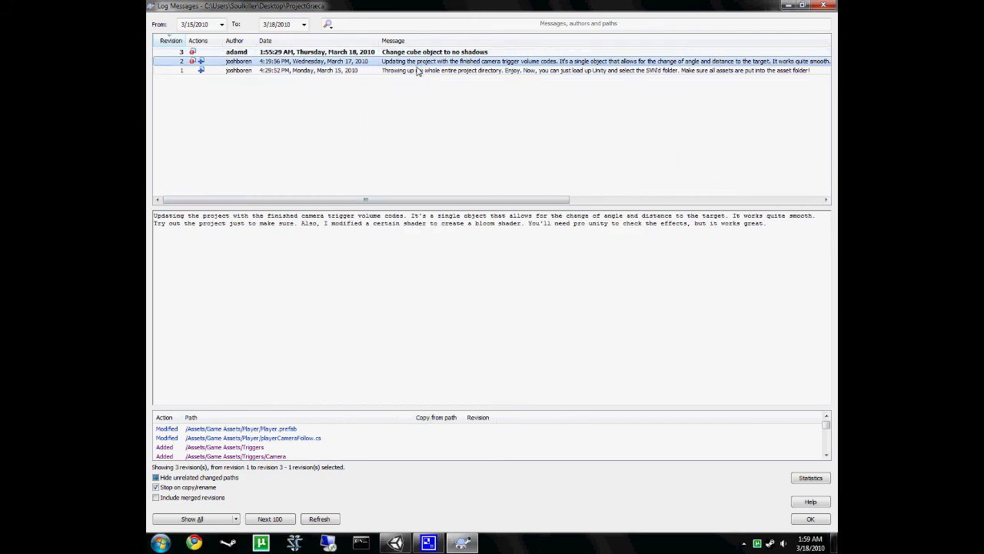